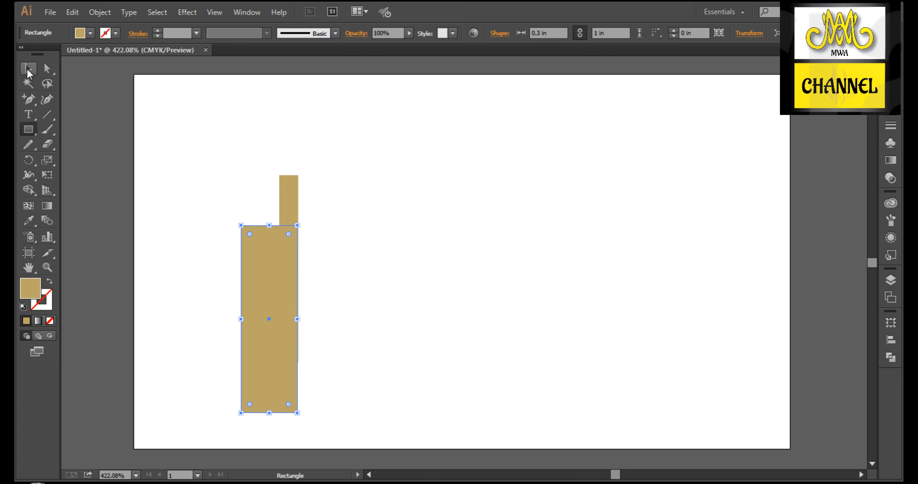
Step: Create a rectangle 0.2 in wide and 1 in high, and delete the 0.3 in wide rectangle
left_click(404, 244)
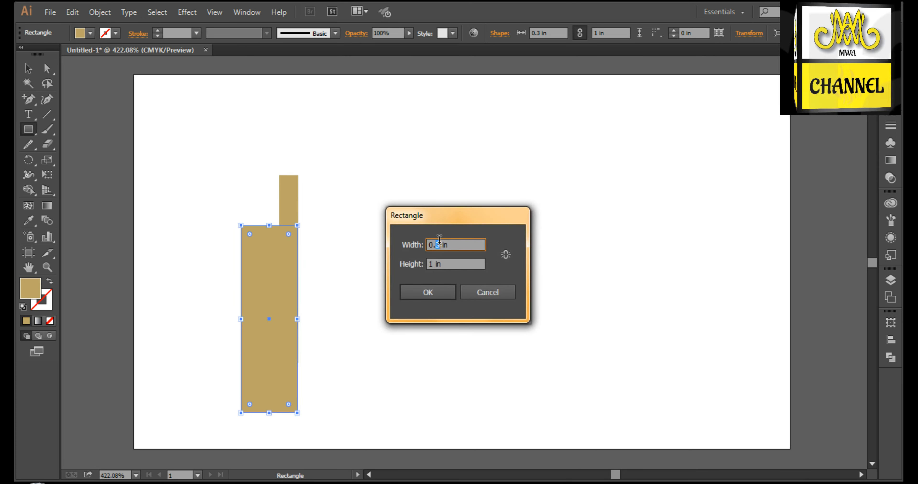
left_click(428, 292)
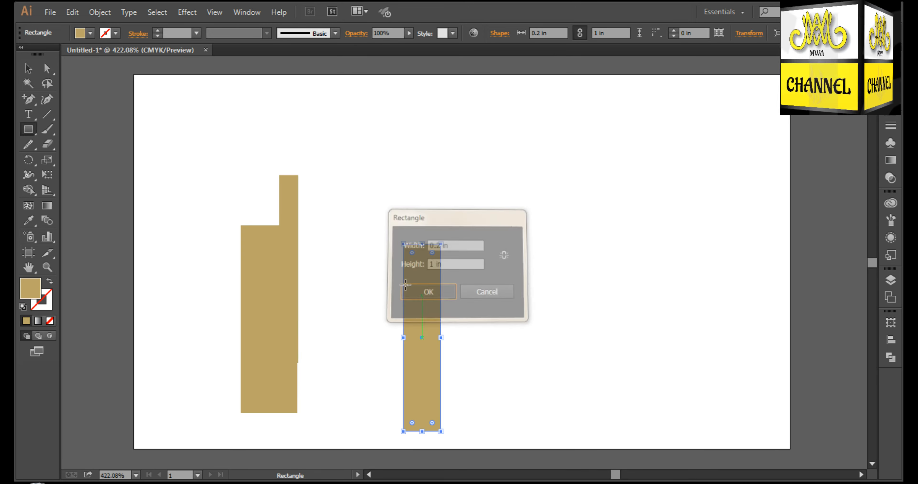
left_click(27, 73)
left_click(258, 339)
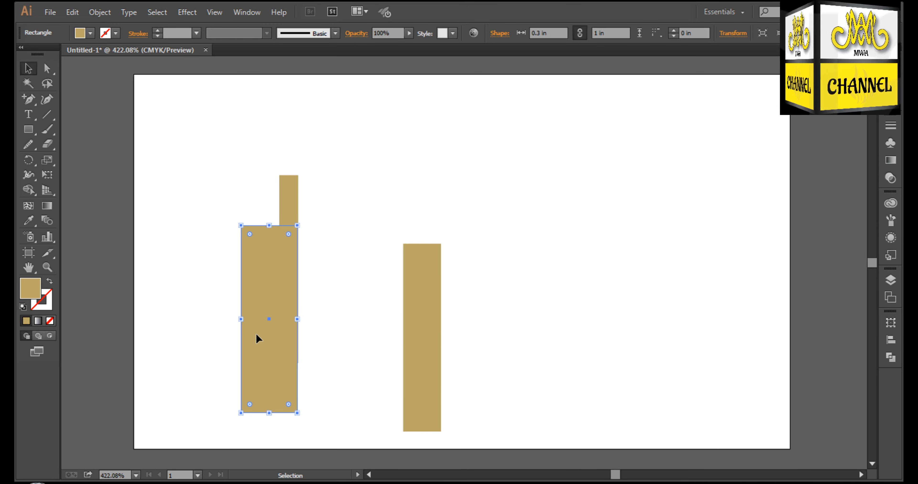
key("Delete")
Step: Place the 0.2 in wide rectangle beside the narrow bar and align both by their vertical centers
left_click_drag(411, 316, 317, 248)
left_click_drag(235, 220, 337, 316)
left_click(889, 340)
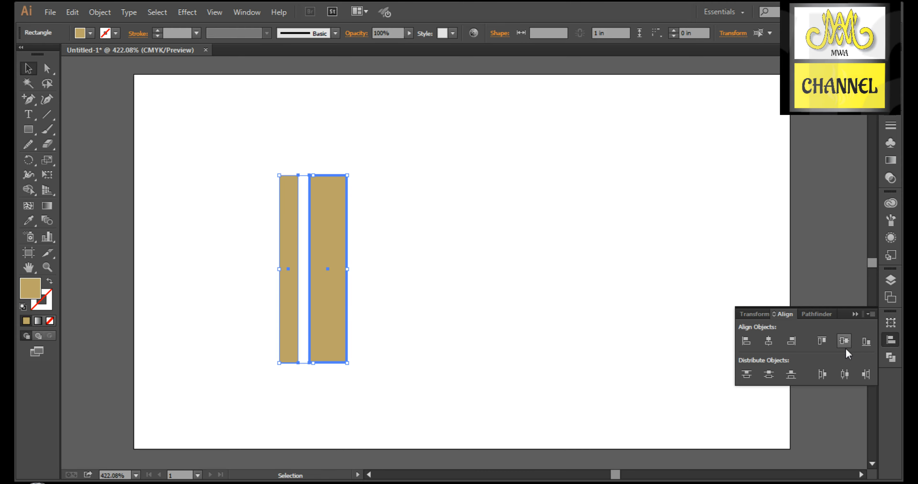
left_click(348, 262)
Step: Shift the narrow bar slightly closer to the wide bar to tighten the gap between them
left_click(297, 283)
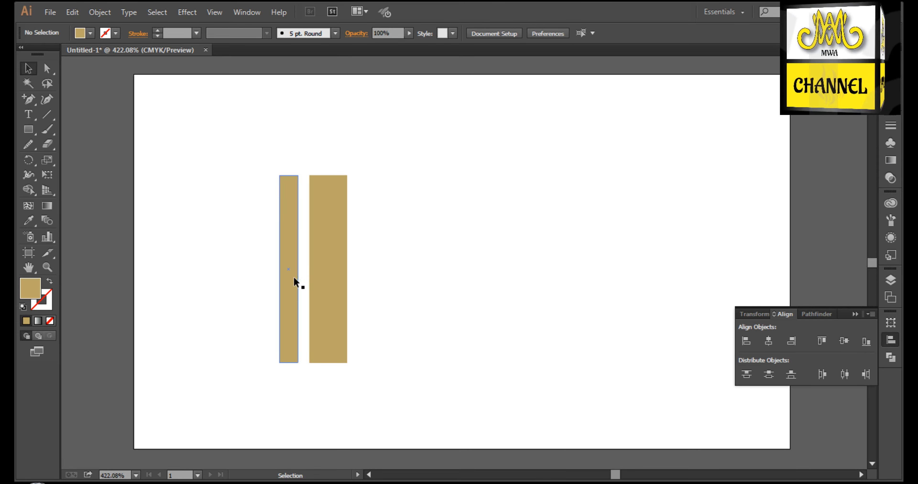
left_click_drag(292, 281, 295, 281)
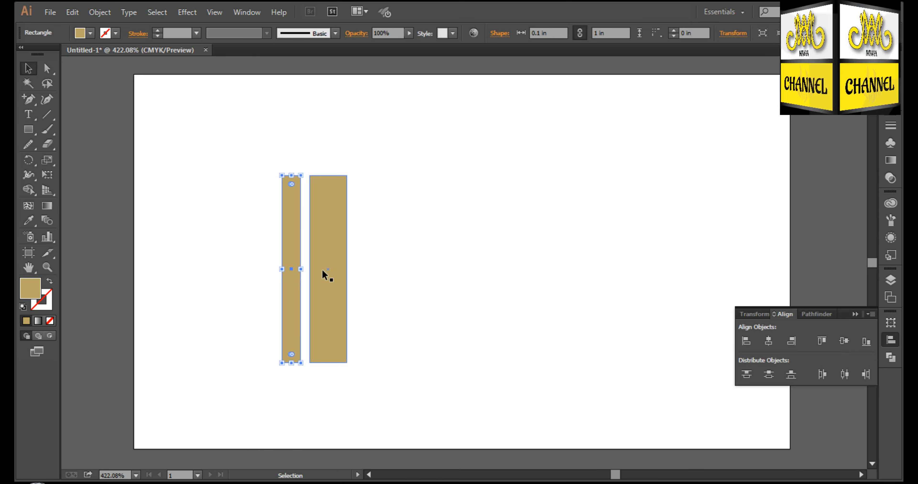
left_click(530, 278)
left_click(855, 315)
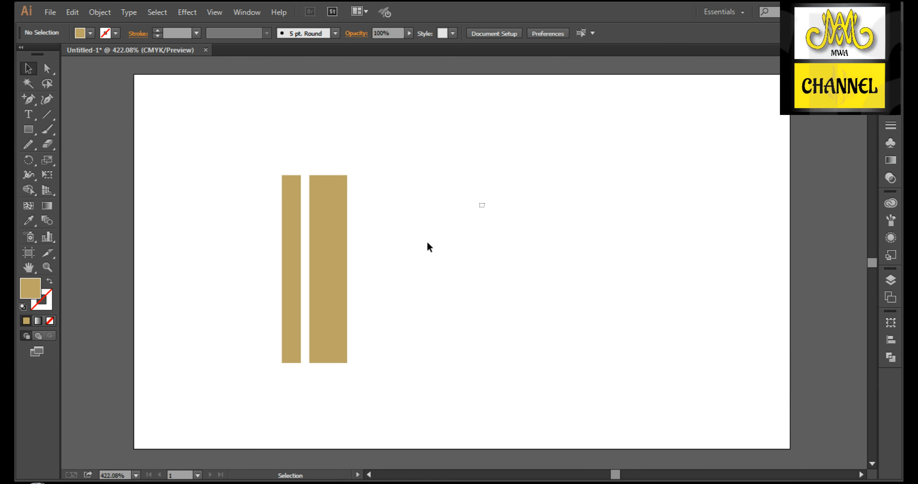
Step: Fill both vertical bars with black
left_click_drag(484, 309, 262, 202)
left_click(890, 67)
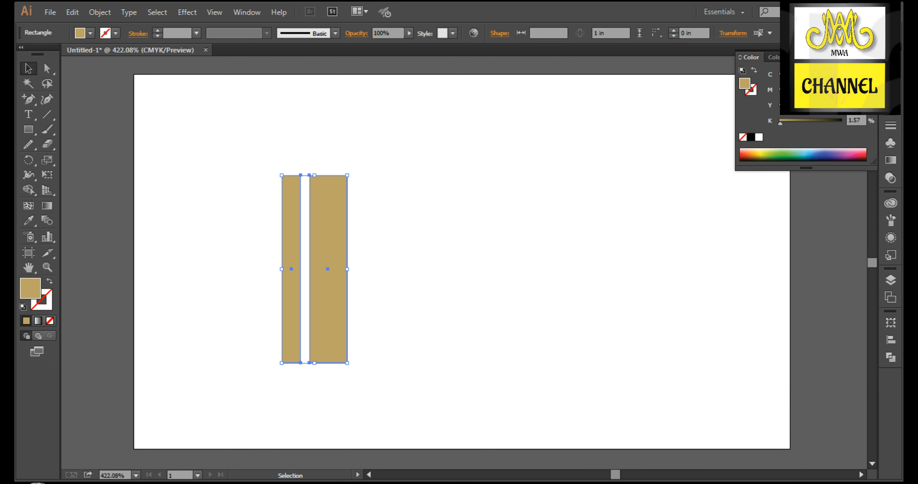
left_click(750, 137)
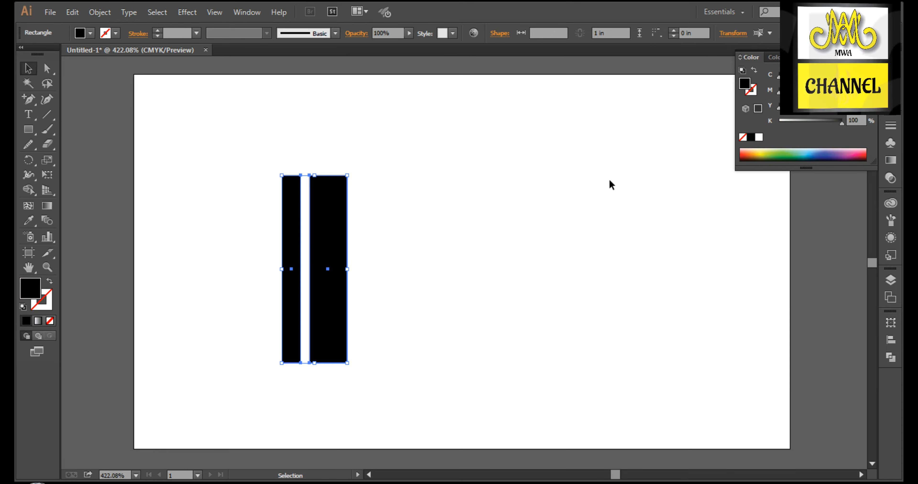
left_click(510, 195)
left_click(856, 57)
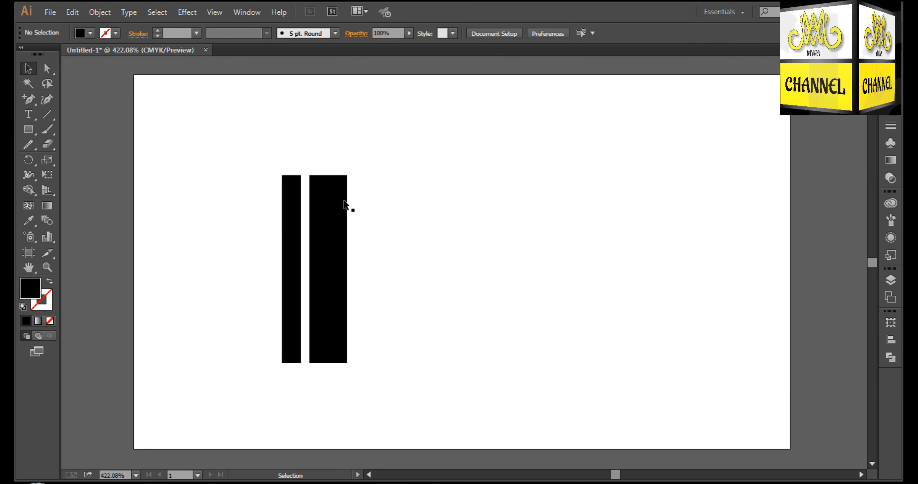
left_click_drag(343, 204, 359, 241)
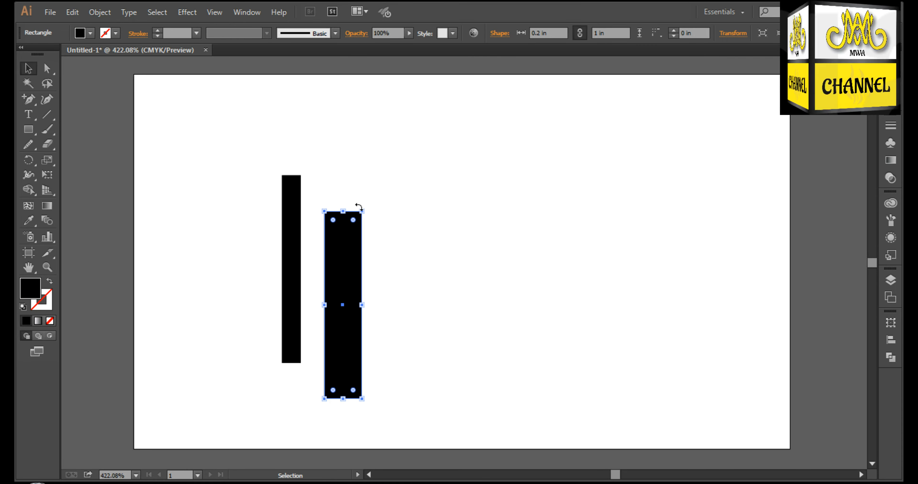
key("ctrl+z")
left_click_drag(411, 170, 236, 310)
left_click(221, 311)
Step: Slant both bars to the right by shifting only their top anchor points horizontally, keeping the bases in place
left_click_drag(240, 253, 392, 349)
left_click(47, 68)
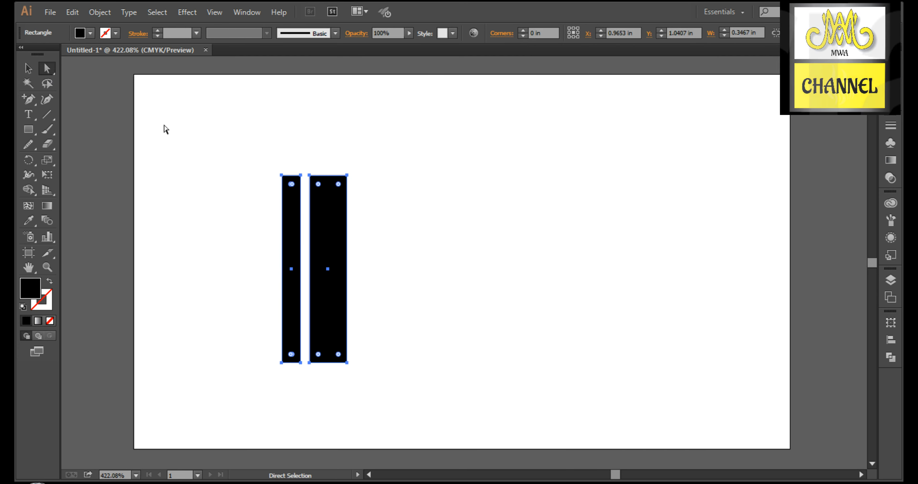
left_click_drag(232, 146, 383, 214)
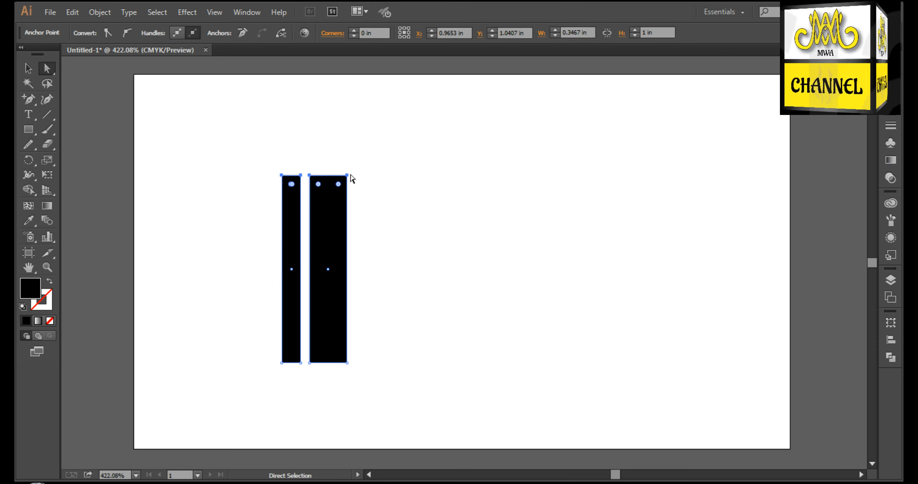
left_click_drag(350, 177, 454, 201)
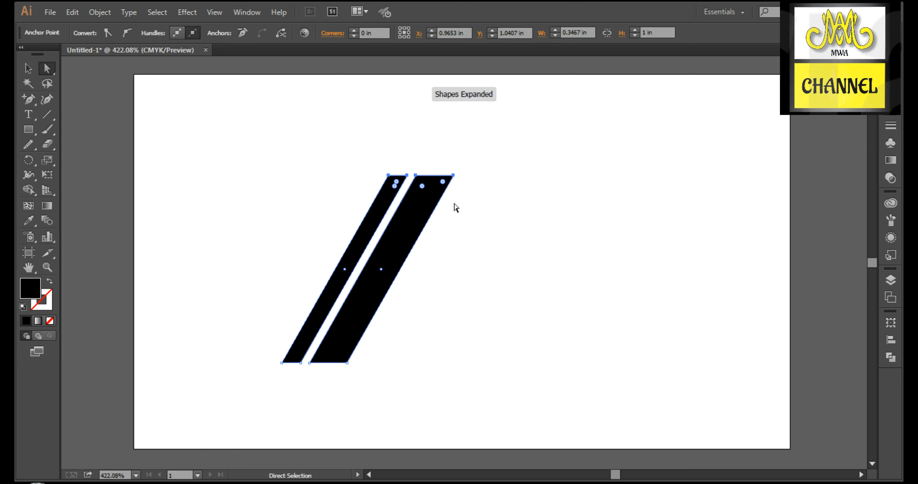
left_click(463, 230)
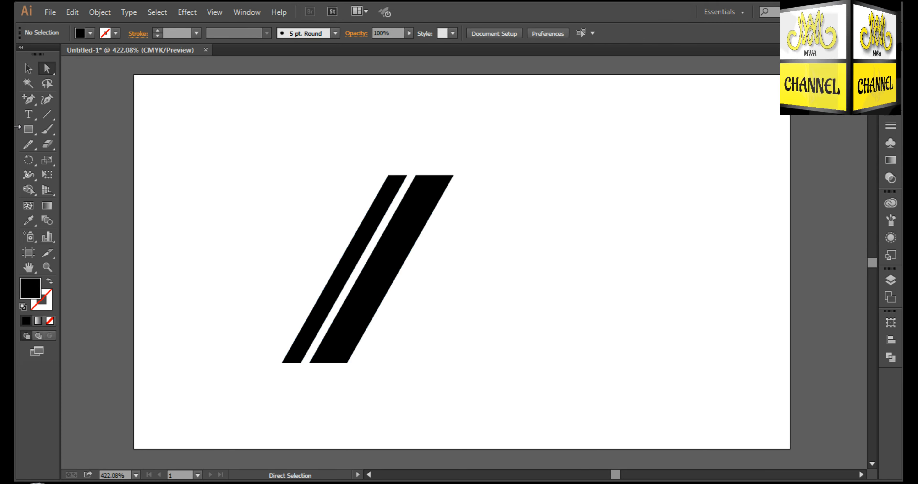
Step: Scale the two slanted bars down together to a little over half their height
left_click(29, 68)
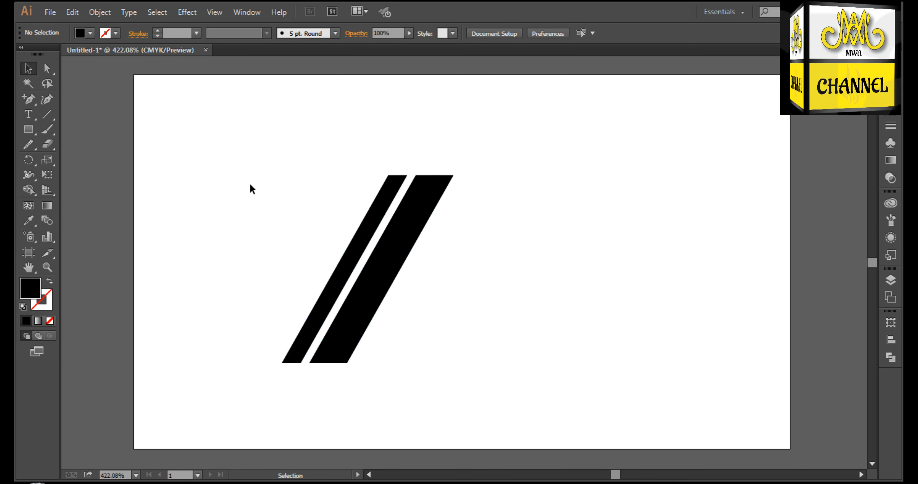
left_click_drag(281, 174, 367, 262)
left_click(369, 289)
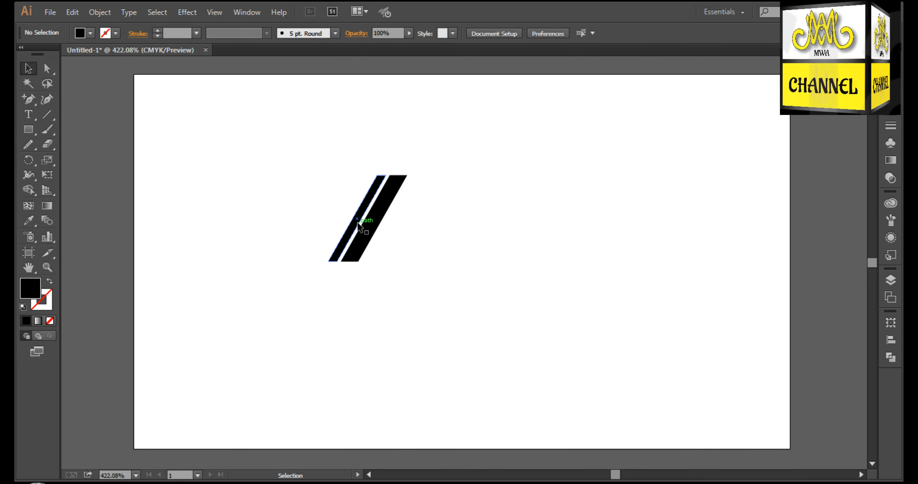
left_click_drag(299, 189, 371, 282)
left_click(284, 231)
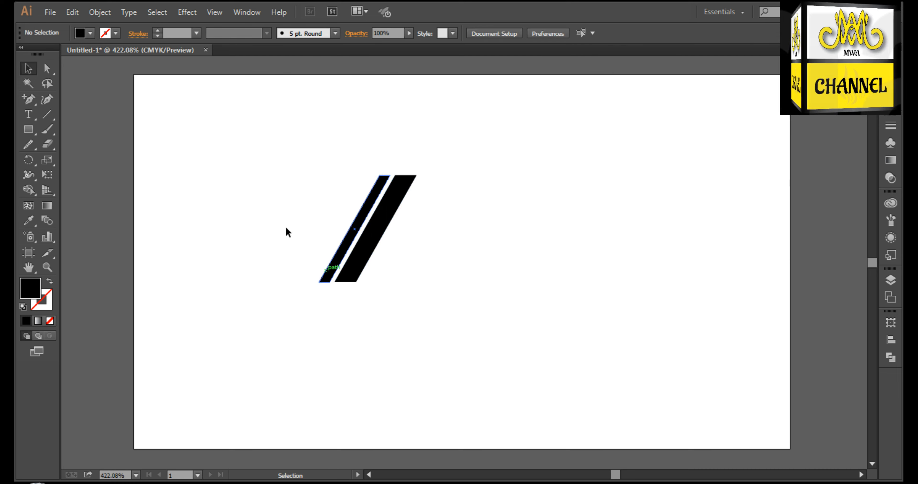
Step: Draw a small black square about 0.067 in wide beside the lower half of the wide slanted bar
left_click(36, 132)
left_click_drag(390, 236, 401, 249)
left_click(29, 70)
left_click(119, 127)
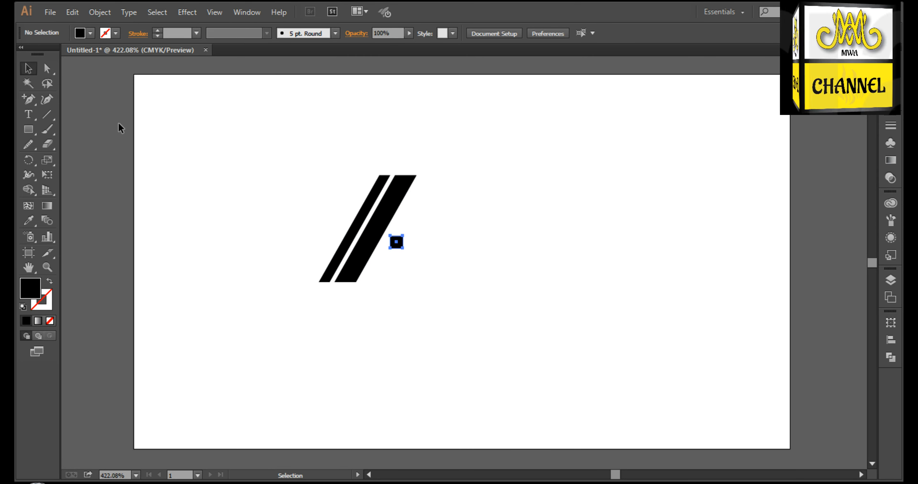
scroll(396, 246, "up", 3)
mouse_move(395, 244)
left_mouse_down()
mouse_move(454, 258)
mouse_move(402, 253)
left_mouse_up()
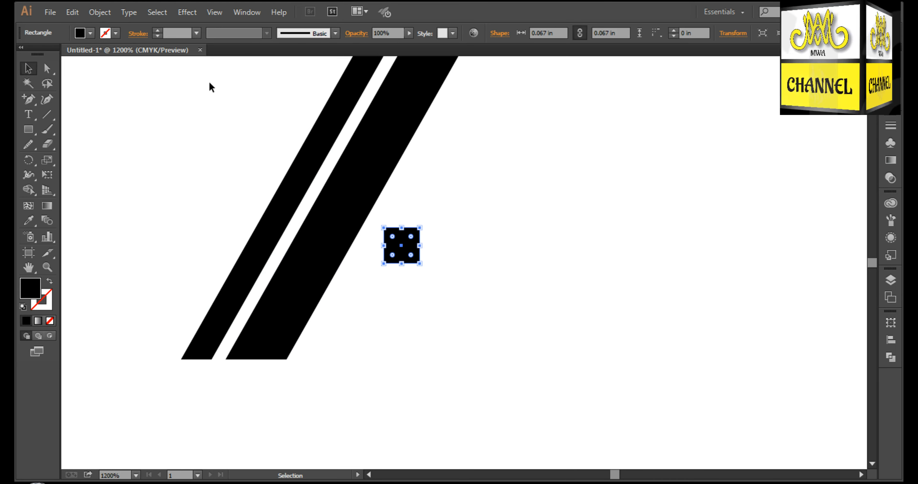
Step: Duplicate the small square in front and move the copy horizontally to the right, leaving a narrow gap
left_click(73, 12)
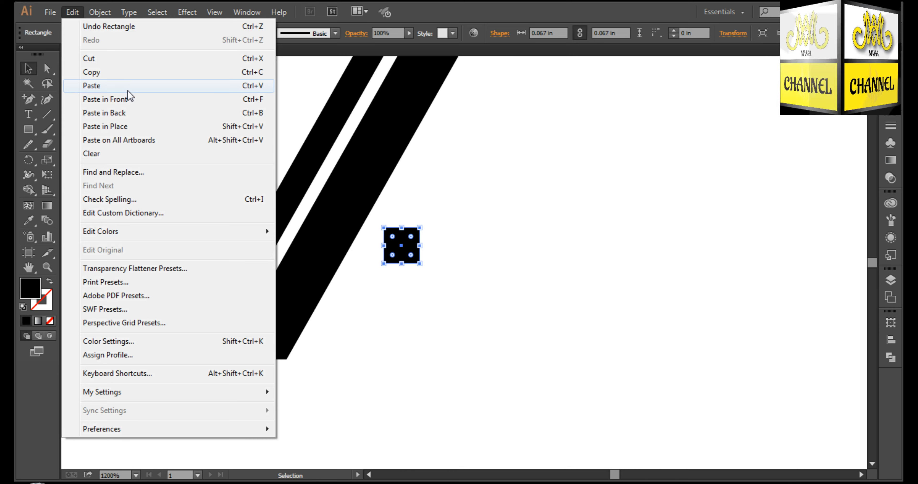
left_click(92, 72)
left_click(72, 12)
left_click(105, 99)
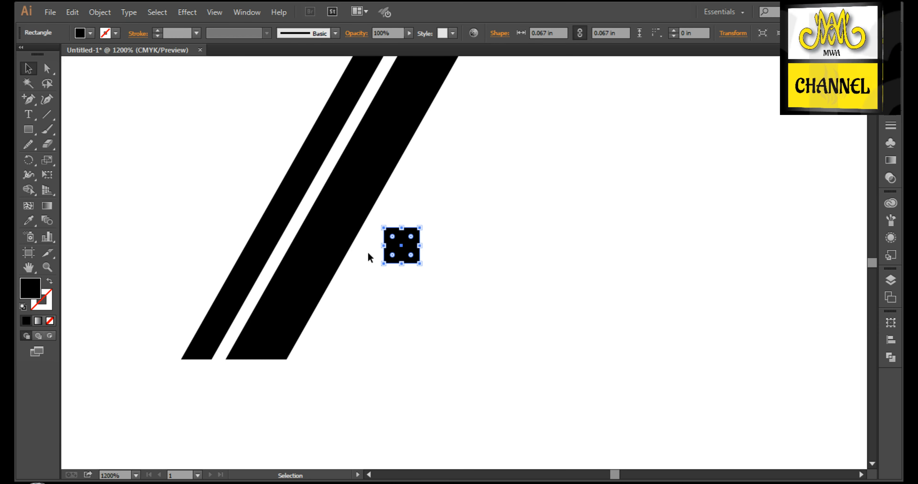
left_click_drag(396, 249, 450, 249)
Step: Duplicate the pair of squares in front and move the copies straight down to form a four-pane window
left_click(410, 254, "shift")
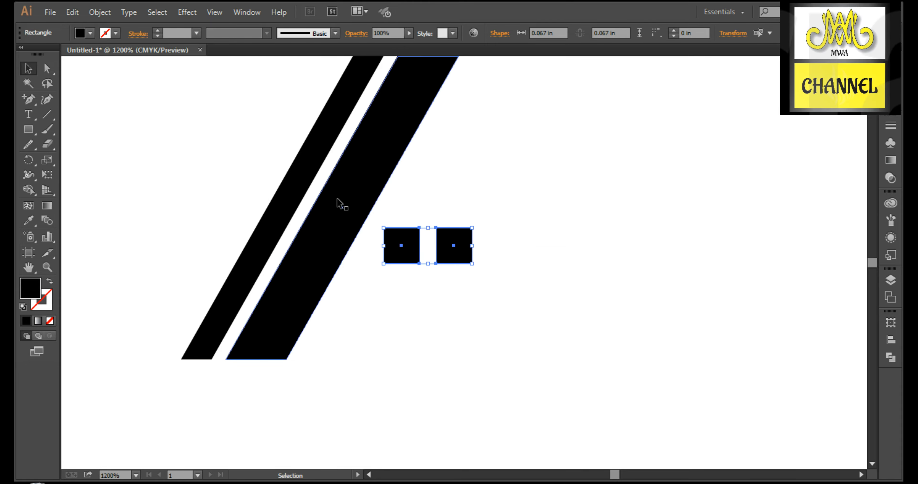
left_click(73, 12)
left_click(92, 73)
left_click(74, 12)
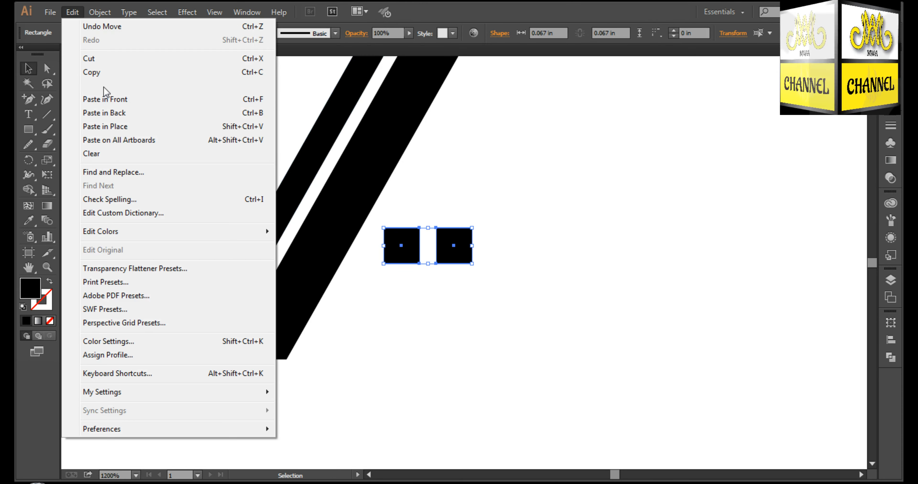
left_click(105, 99)
left_click_drag(401, 256, 402, 305)
left_click(508, 276)
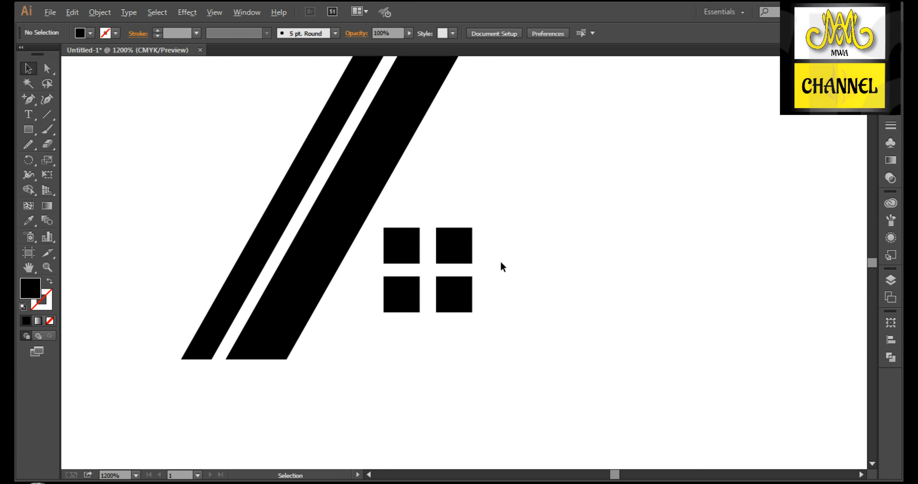
Step: Shift the four-pane window slightly down and to the right, away from the wide slanted bar
scroll(506, 264, "down", 3)
left_click_drag(462, 289, 479, 280)
left_click(513, 224)
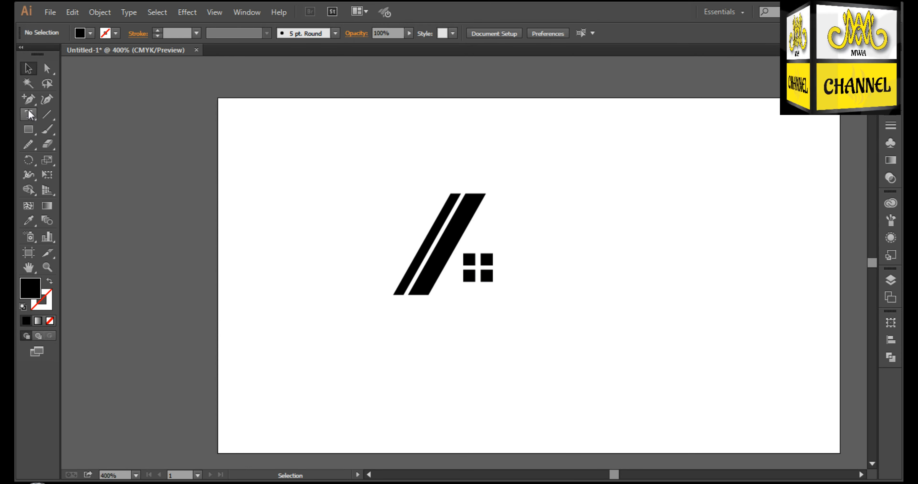
Step: Draw a shallow S-shaped curve under the bars and window with the Pen tool, and swap its fill and stroke
left_click_drag(28, 104, 85, 98)
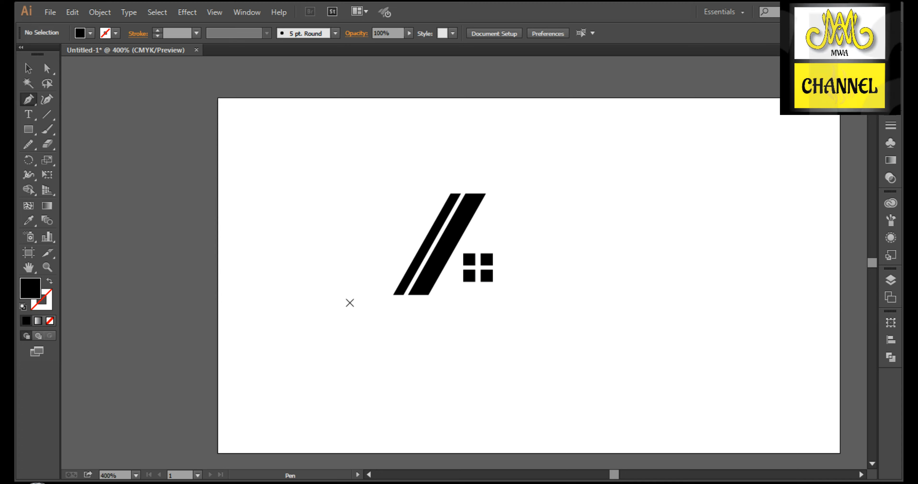
left_click_drag(447, 302, 496, 277)
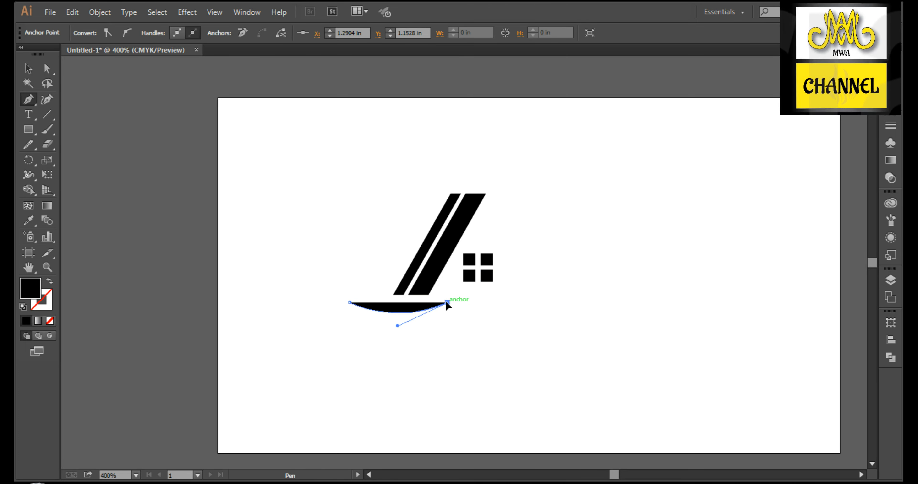
left_click_drag(529, 303, 570, 316)
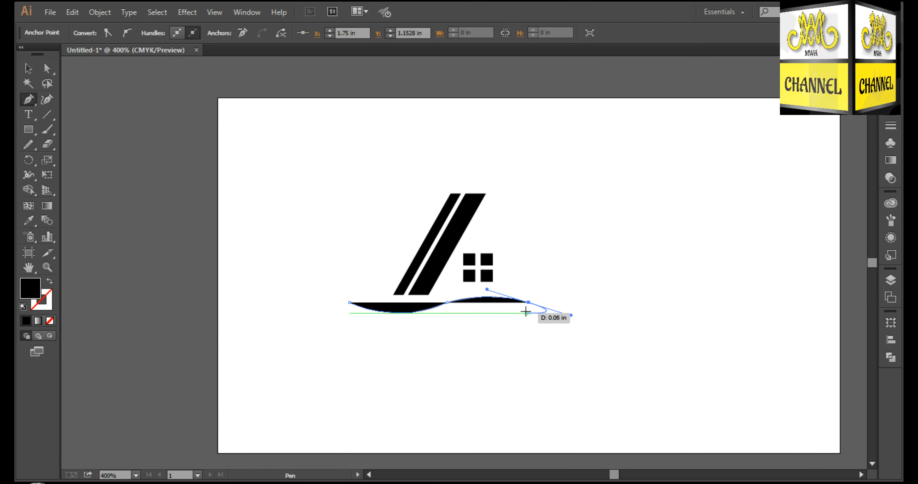
left_click(528, 303)
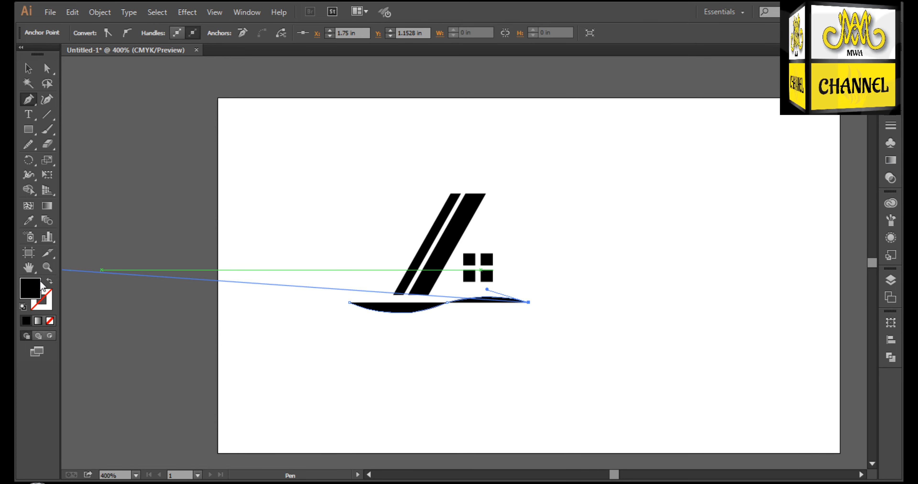
left_click(50, 280)
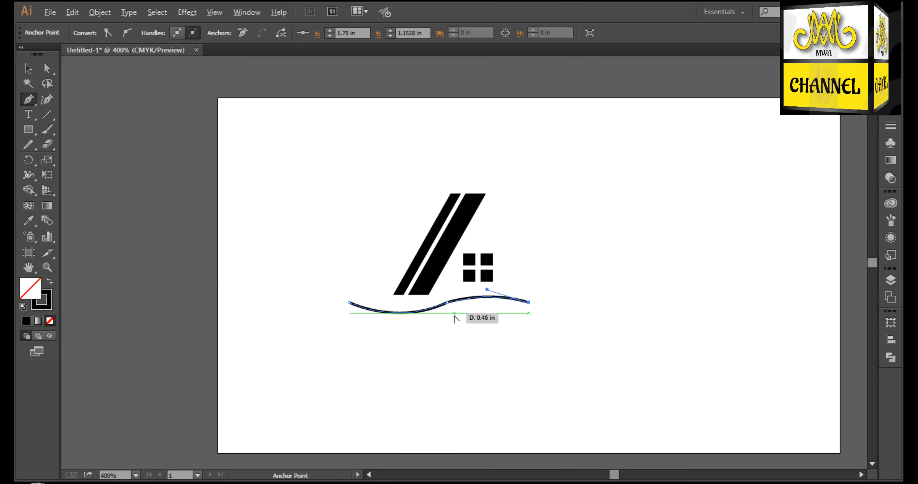
Step: Add a curved lower edge back to the curve's starting point, closing the path into a tapered wave outline
scroll(456, 319, "up", 2)
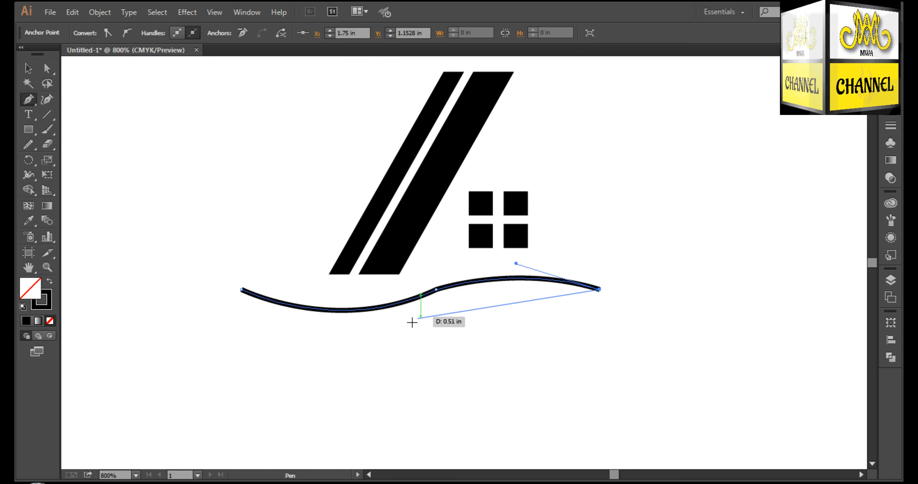
mouse_move(407, 324)
left_mouse_down()
mouse_move(381, 348)
mouse_move(352, 354)
left_mouse_up()
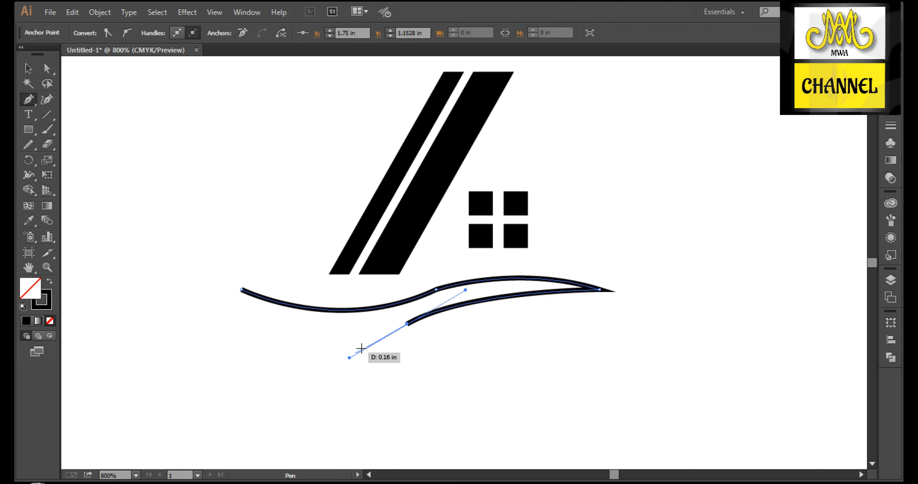
left_click(407, 324)
mouse_move(242, 290)
left_mouse_down()
mouse_move(190, 217)
mouse_move(199, 226)
left_mouse_up()
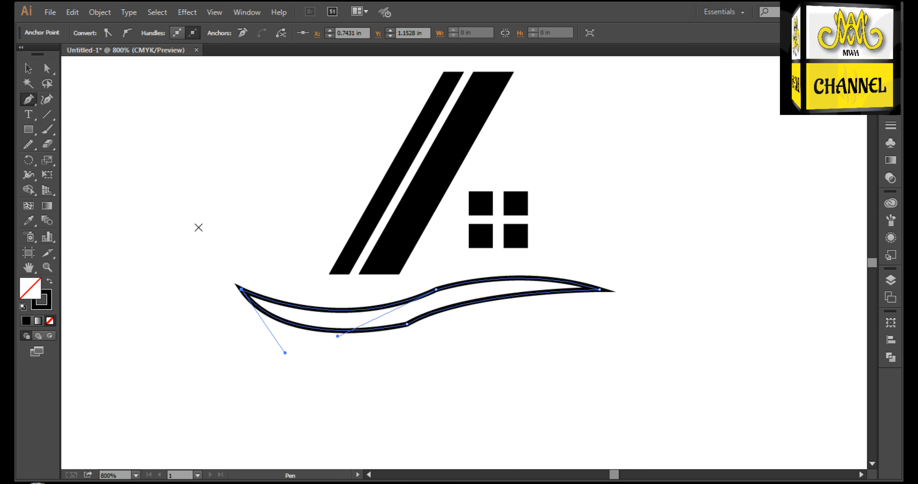
left_click(29, 68)
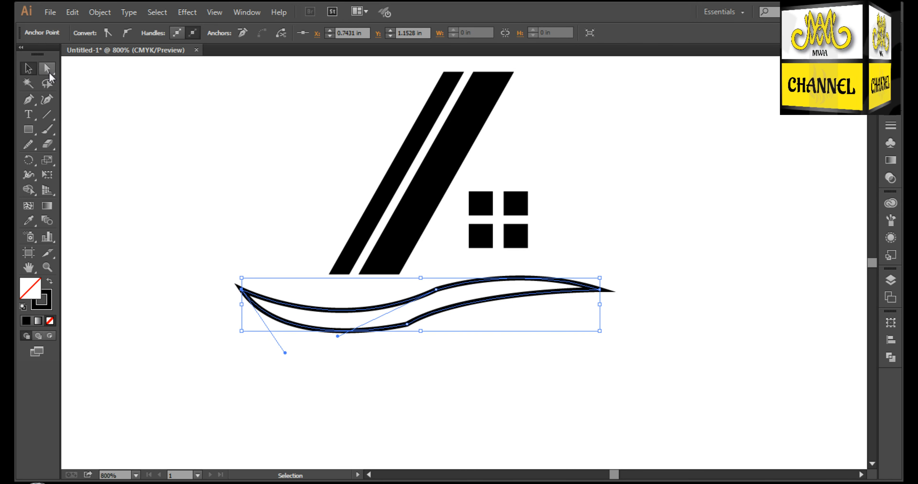
Step: Round the middle corner points on the wave outline's lower and upper edges, each with a radius of about 0.66 in
left_click(47, 68)
left_click_drag(378, 355, 257, 95)
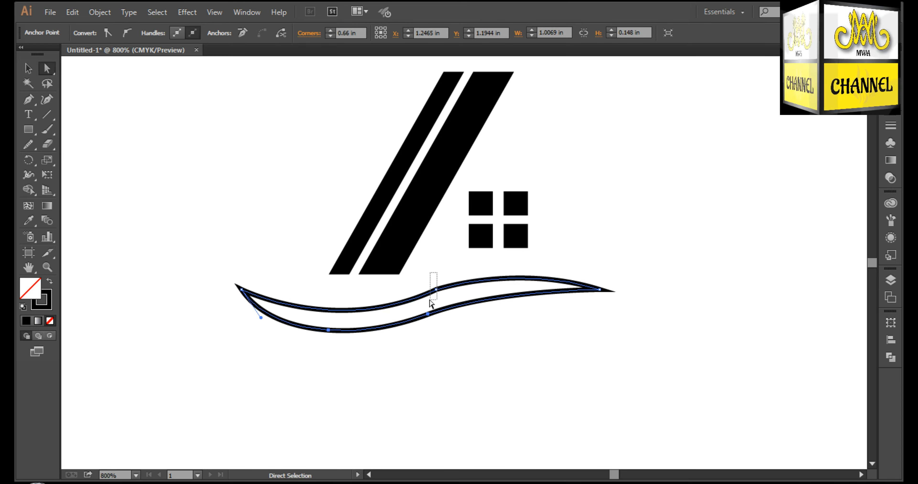
left_click(436, 289)
left_click_drag(440, 305, 513, 473)
scroll(502, 426, "down", 3)
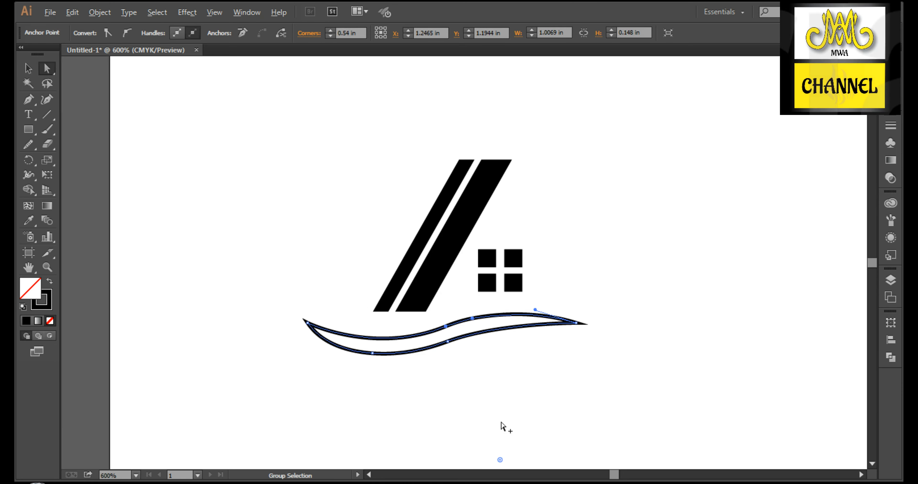
scroll(487, 409, "down", 1)
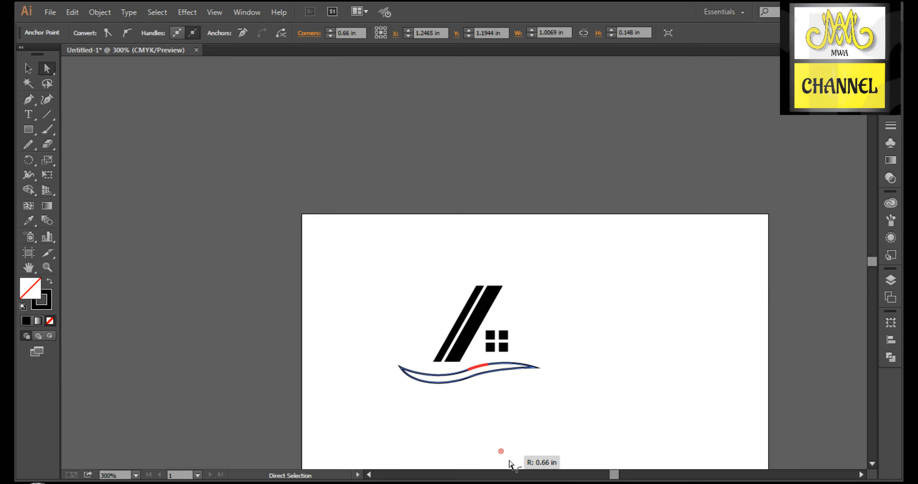
left_click(520, 389)
Step: Try a lens-shaped variable width profile on the wave's stroke, and undo it
left_click_drag(401, 399, 420, 373)
left_click(28, 69)
left_click(266, 34)
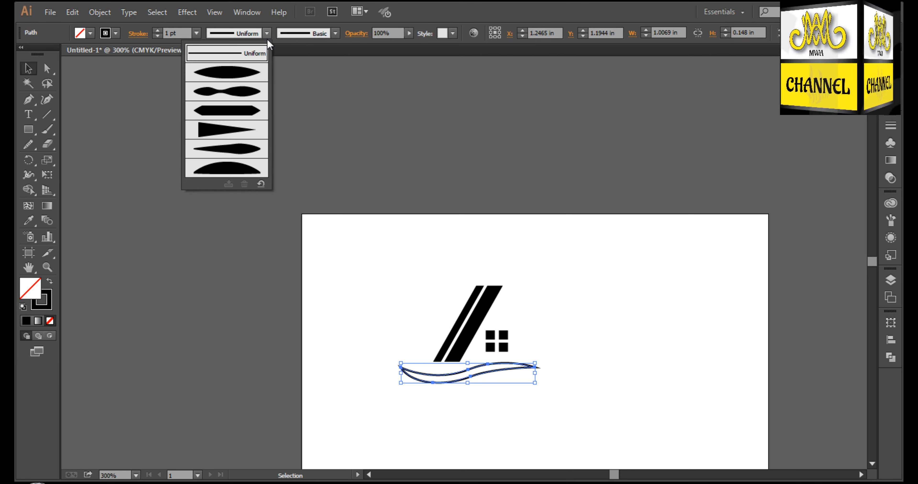
left_click(216, 80)
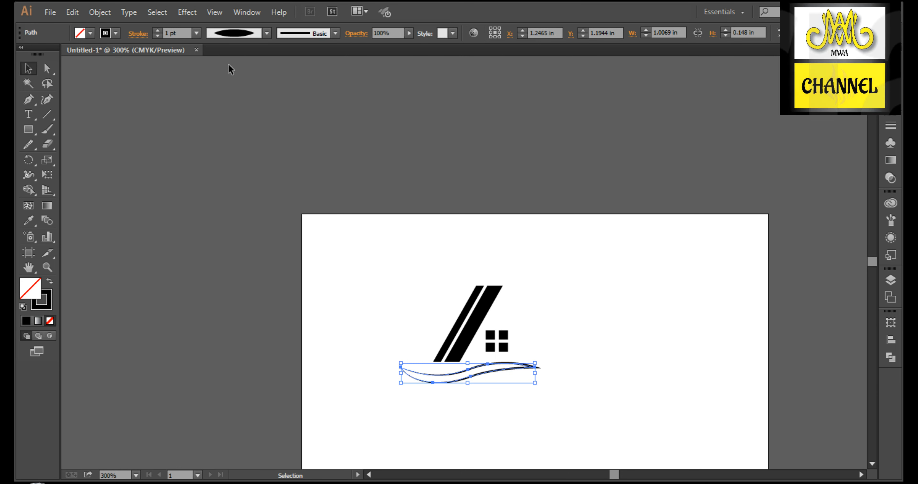
left_click(458, 402)
key("ctrl+z")
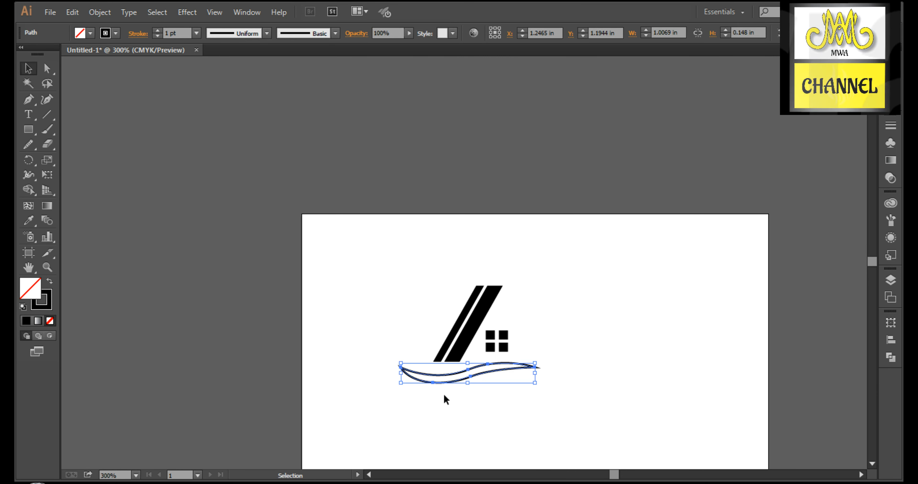
Step: Apply the lens-shaped variable width profile to the wave's 1 pt stroke again
left_click(480, 383)
left_click(481, 373)
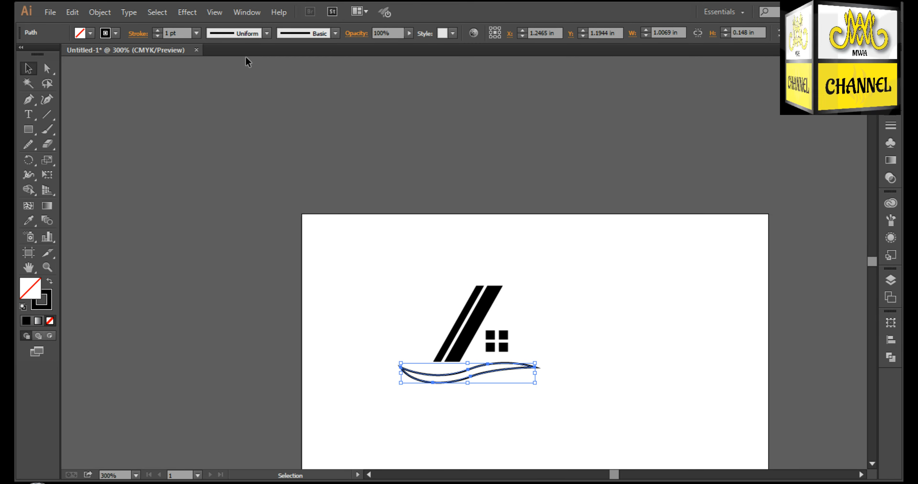
left_click(266, 33)
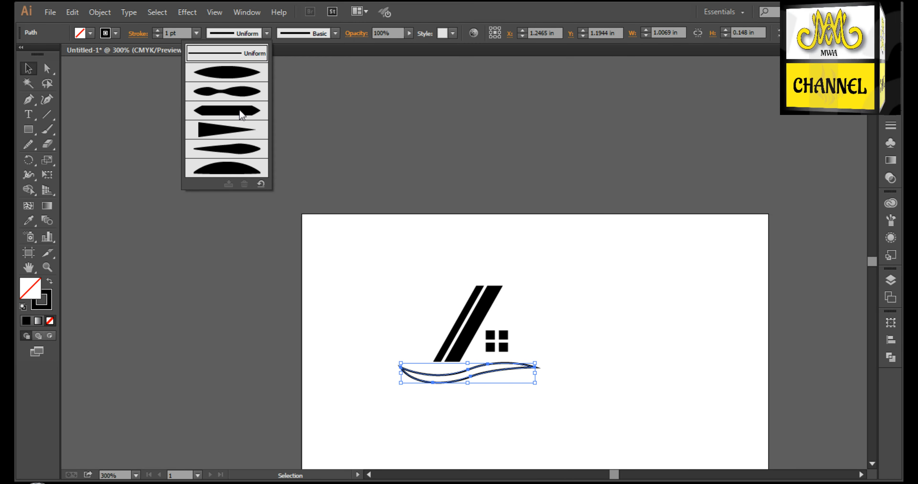
left_click(233, 74)
left_click(499, 401)
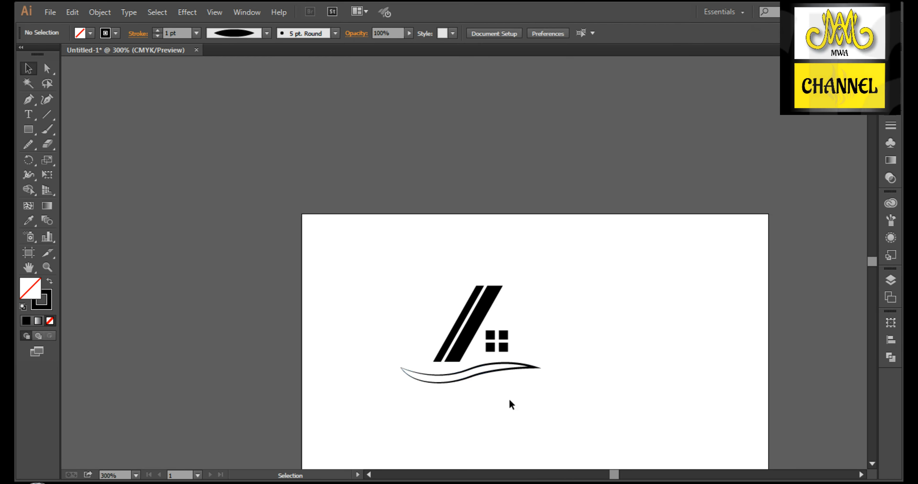
Step: Swap the wave's fill and stroke, making it a solid black shape without a stroke
left_click(479, 372)
scroll(532, 371, "up", 2)
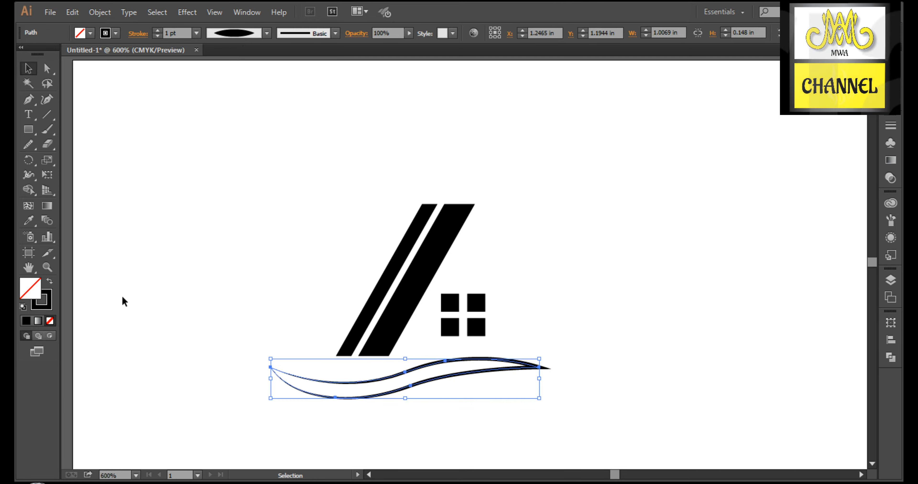
left_click(171, 300)
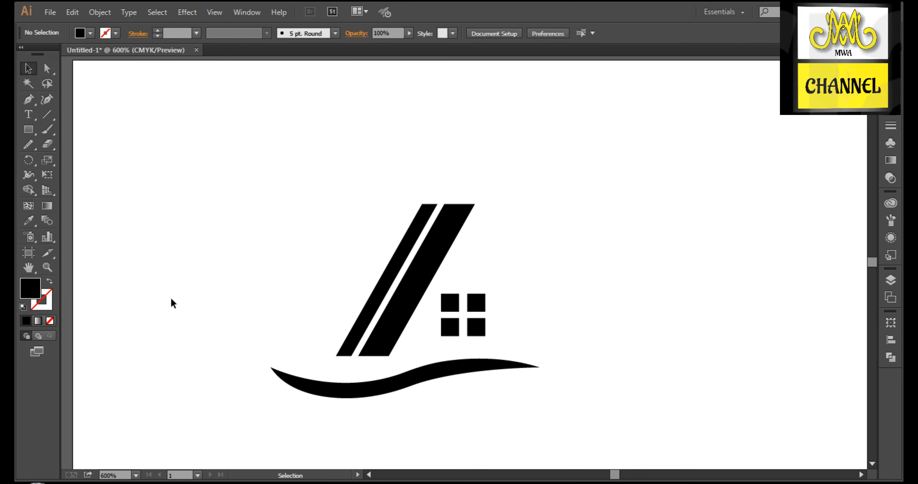
left_click(311, 396)
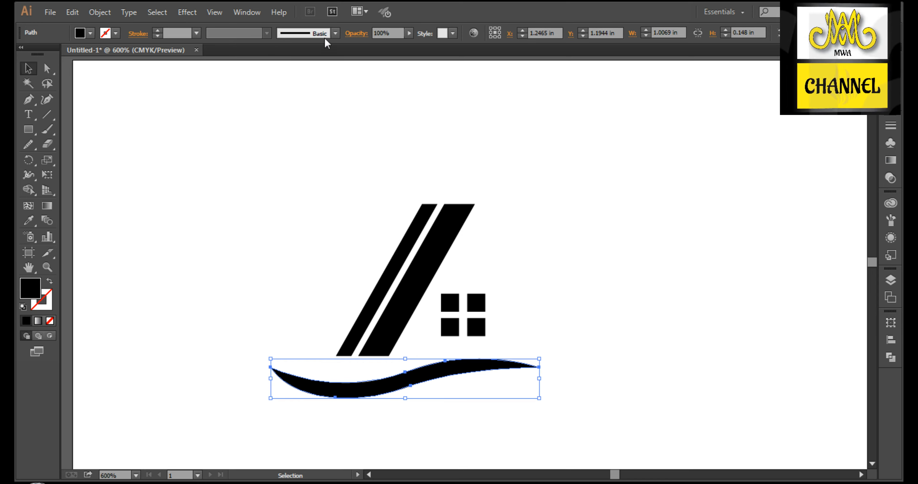
left_click(334, 33)
left_click(342, 69)
left_click(326, 306)
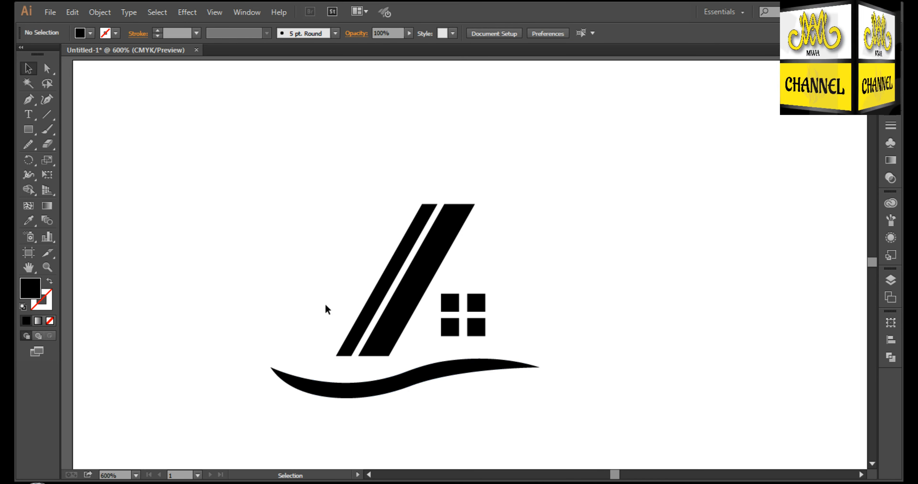
Step: Move the wave slightly to the right so it sits more centrally under the bars and window
left_click(408, 383)
left_click(379, 336, "shift")
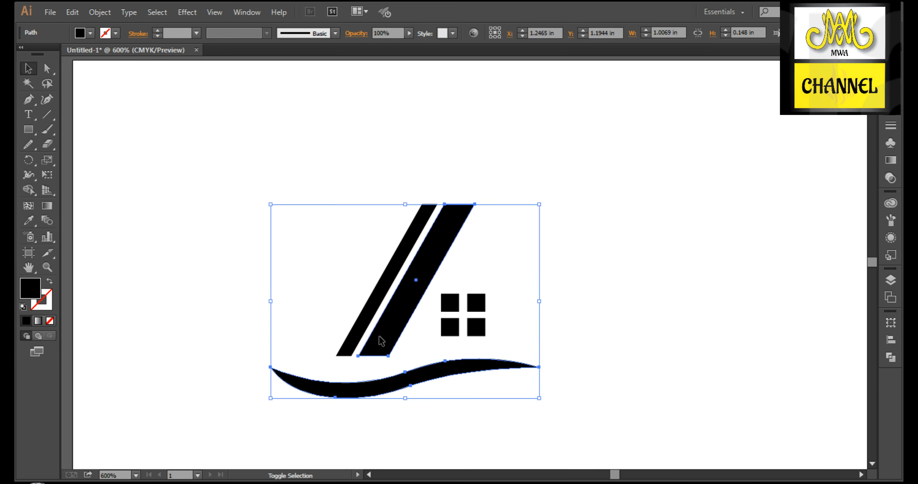
left_click(358, 427)
left_click_drag(353, 389, 388, 390)
left_click(482, 417)
scroll(463, 384, "down", 2)
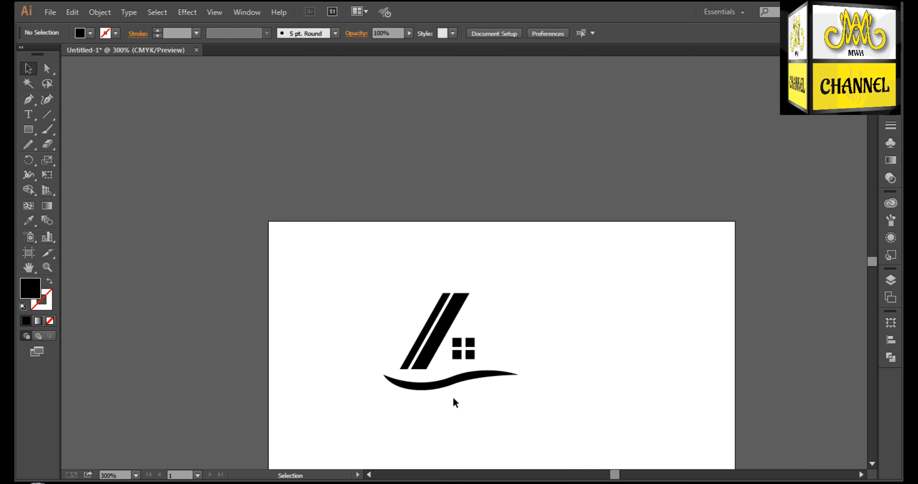
left_click_drag(436, 413, 403, 332)
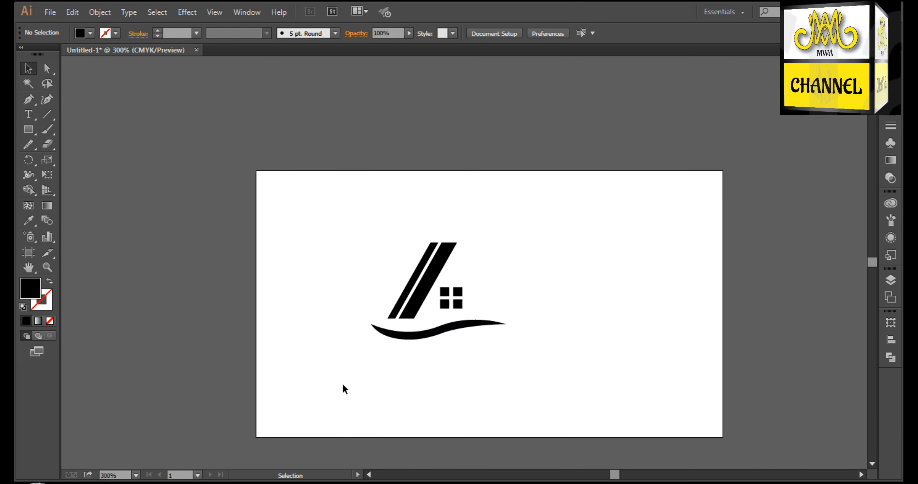
Step: Add the text "REAL STATE" below the wave, clearing the stray Arabic character entered first
left_click(28, 119)
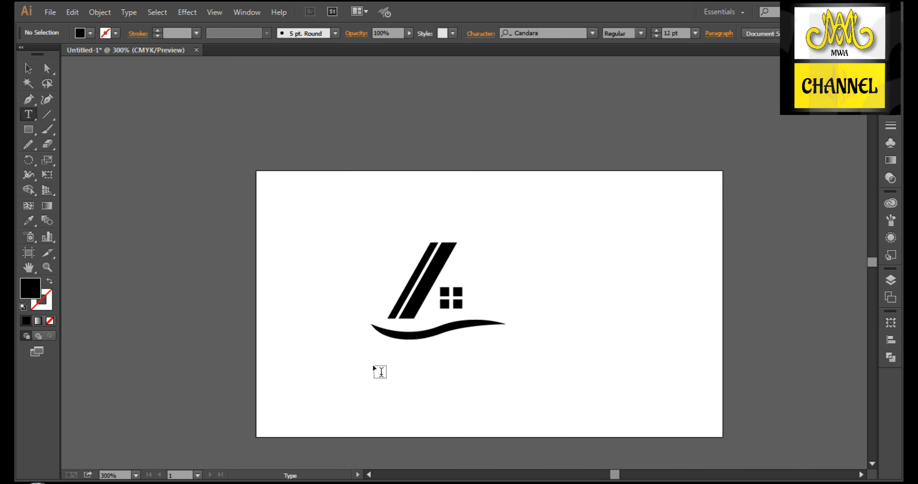
left_click(372, 363)
type("ق")
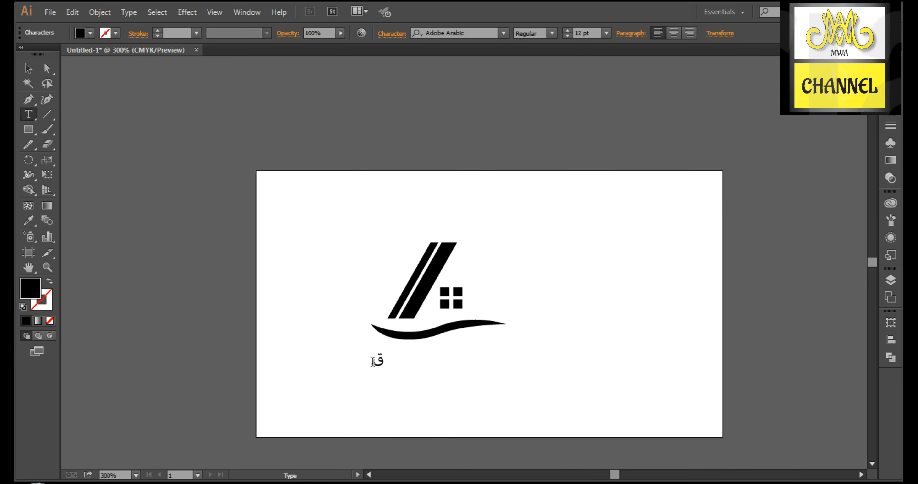
key("alt+shift")
key("alt+shift")
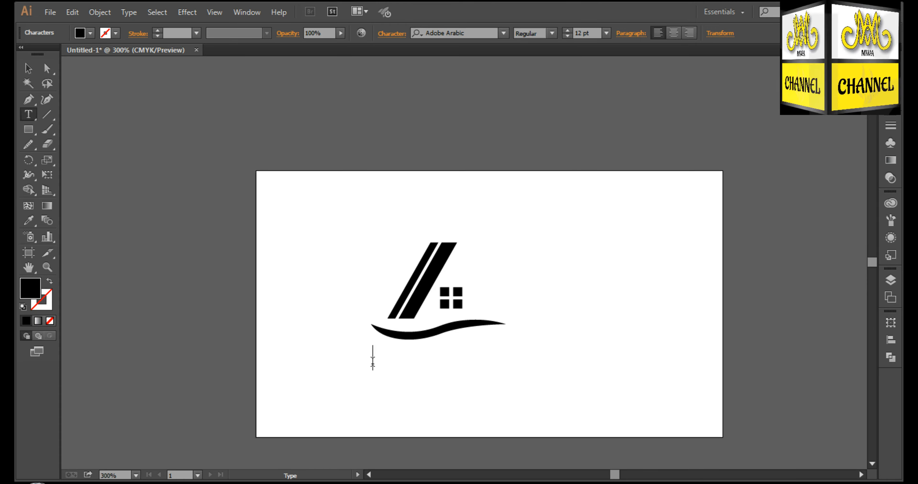
type("REAL STATE")
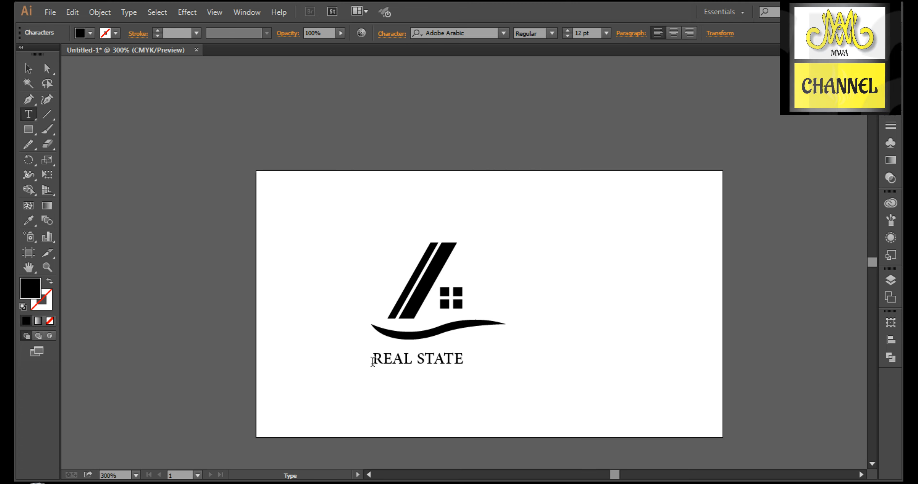
Step: Set the REAL STATE text in Myriad Hebrew and enlarge it to about 13.68 pt, centred beneath the wave
left_click(28, 69)
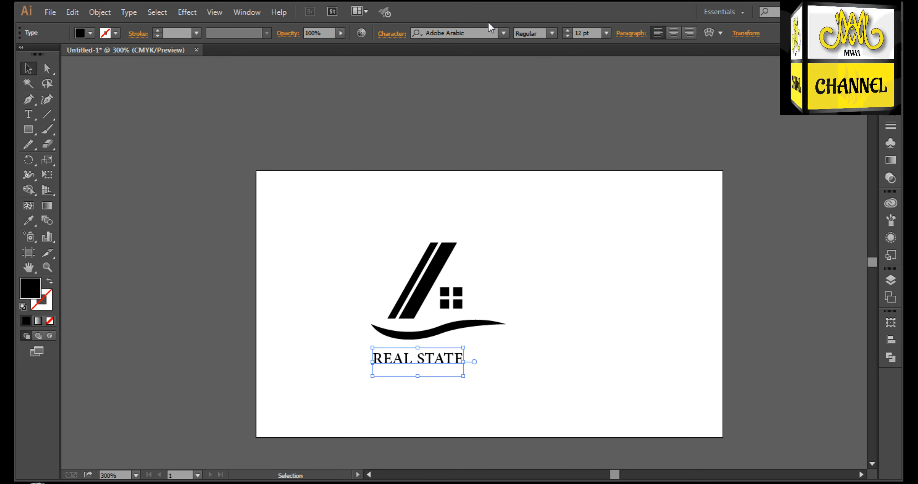
left_click(503, 33)
scroll(523, 267, "down", 6)
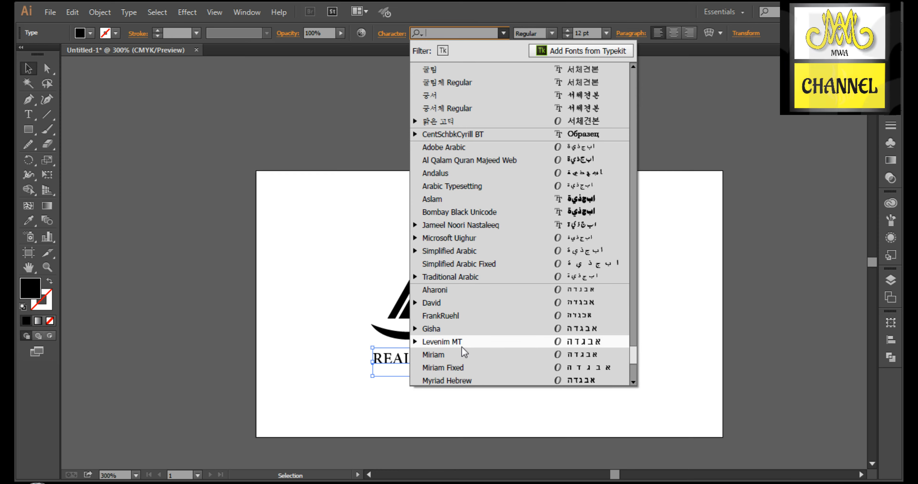
scroll(463, 341, "down", 2)
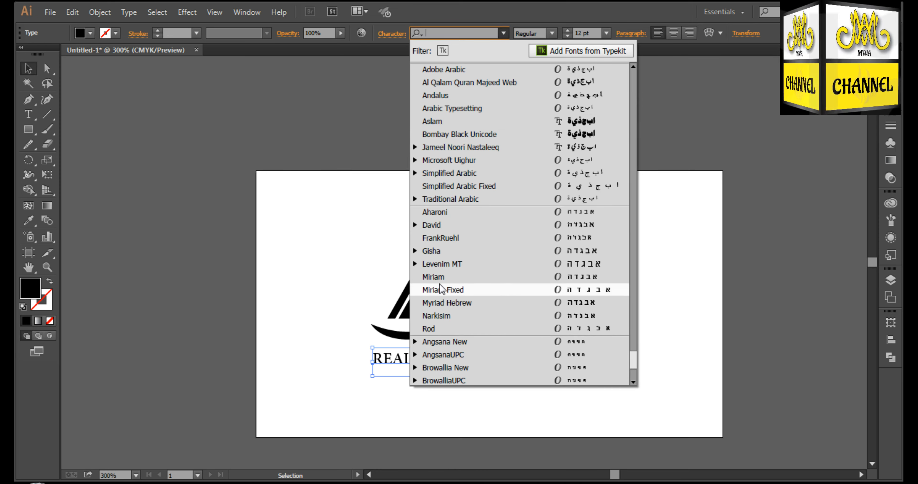
left_click(477, 304)
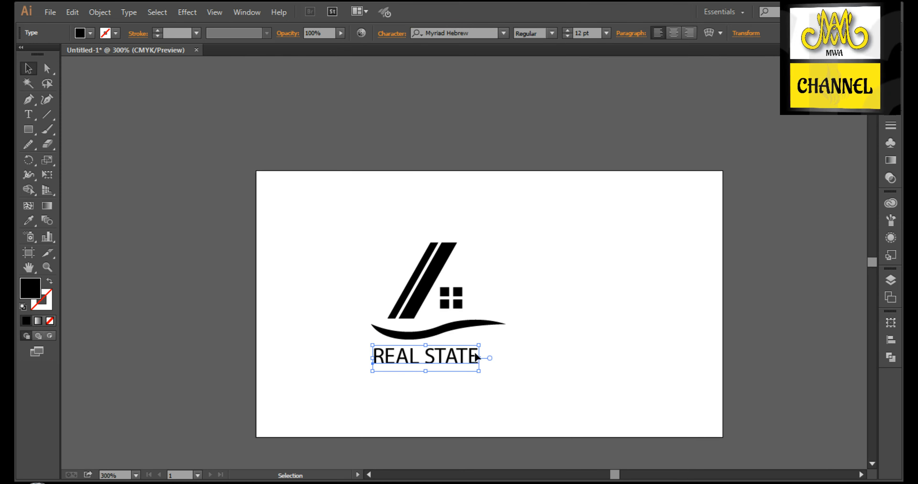
mouse_move(481, 361)
left_mouse_down()
mouse_move(494, 359)
mouse_move(477, 361)
left_mouse_up()
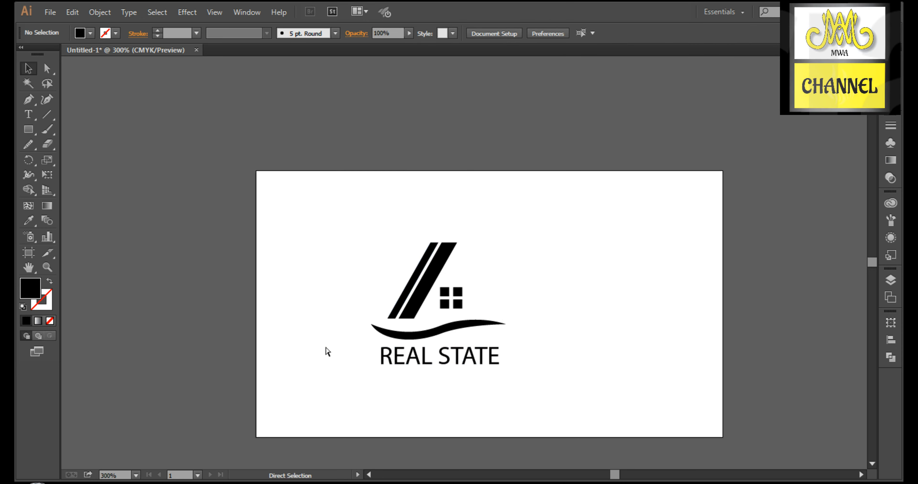
Step: Duplicate the REAL STATE line directly below itself and replace the copy's text with "YOUR TAGLINE SPACE HARE"
left_click(401, 364)
left_click_drag(417, 368, 420, 391)
key("t")
triple_click(420, 391)
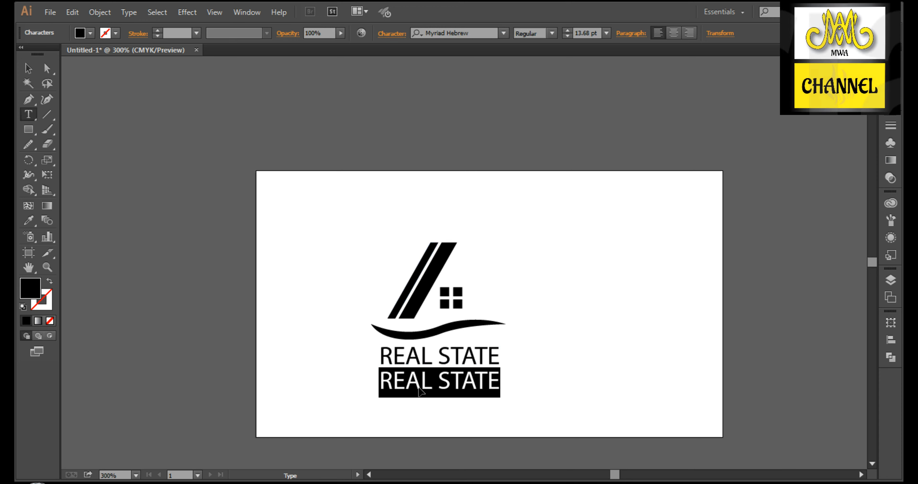
type("Y")
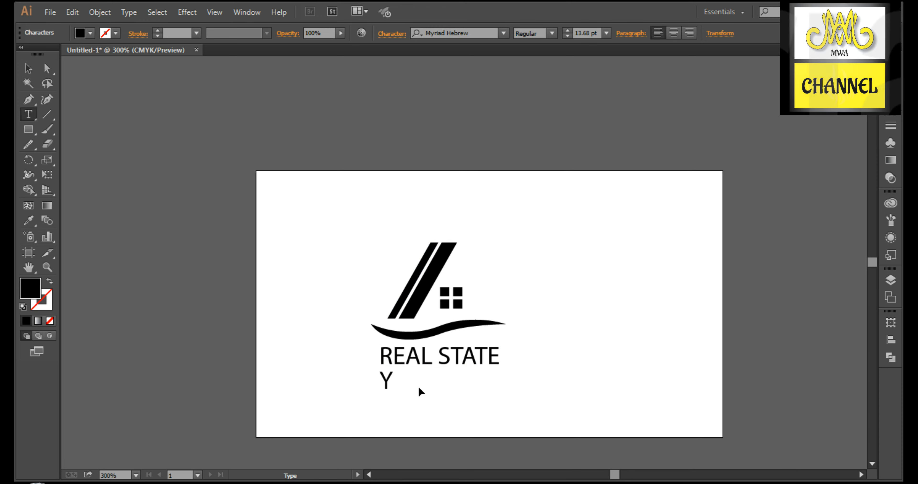
type("OUR")
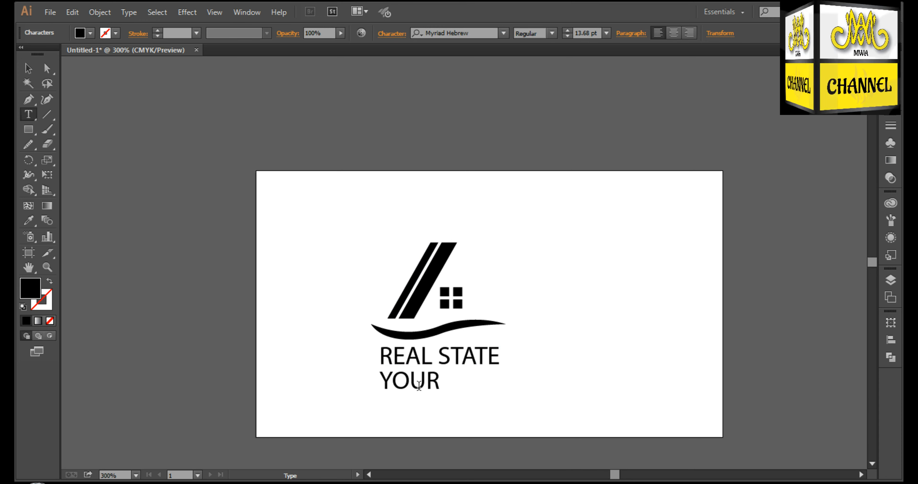
type(" TAG")
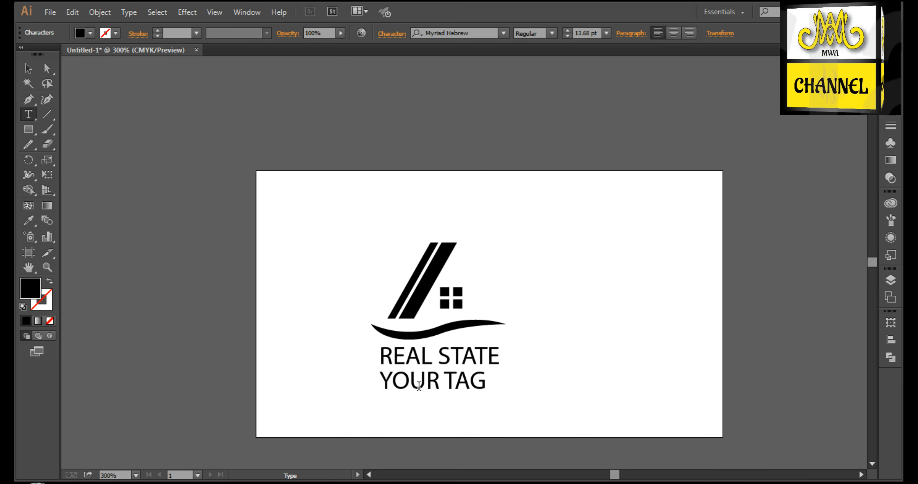
type("LIN")
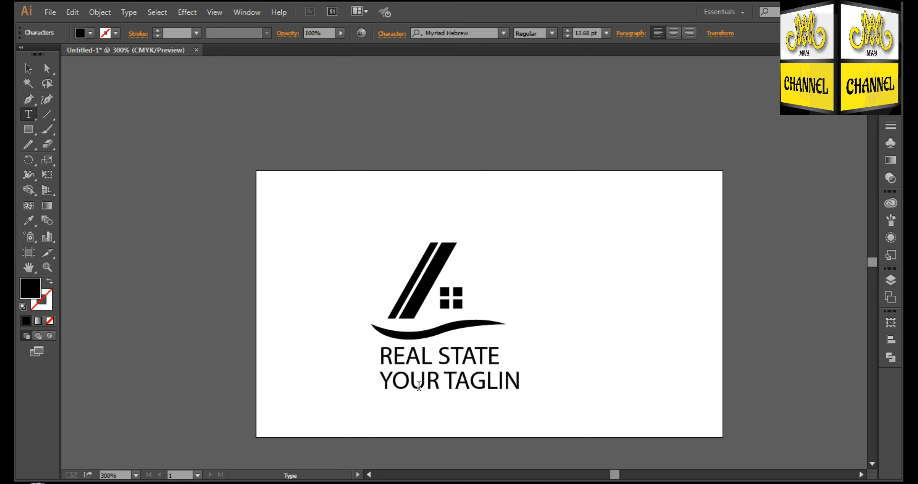
type("E SPA")
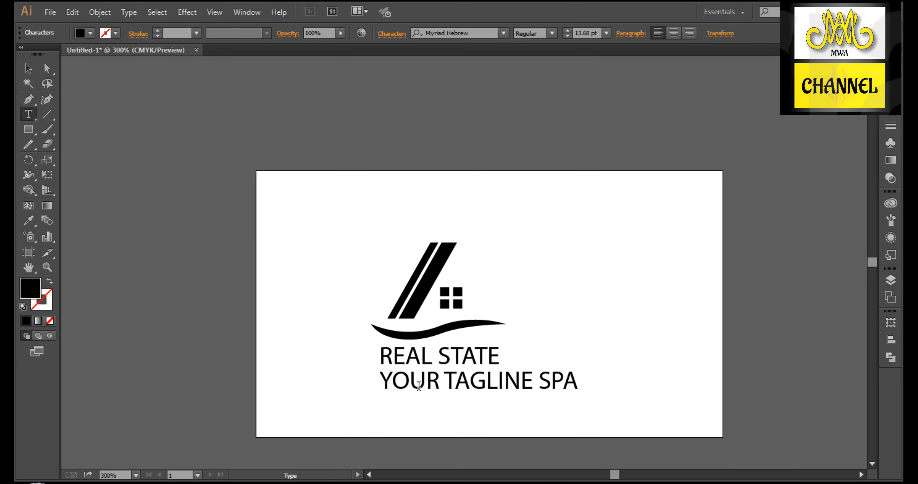
type("CE HARE")
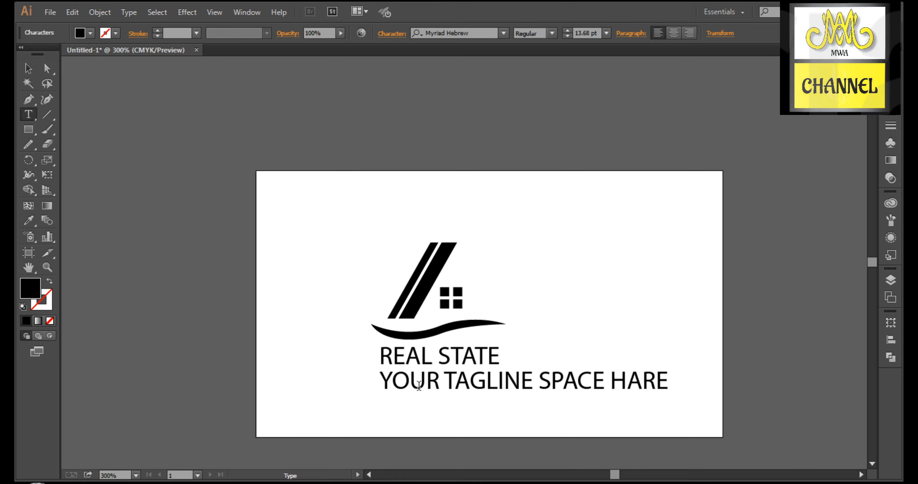
Step: Scale the tagline down to about the wave's width and place it close beneath REAL STATE
left_click(29, 69)
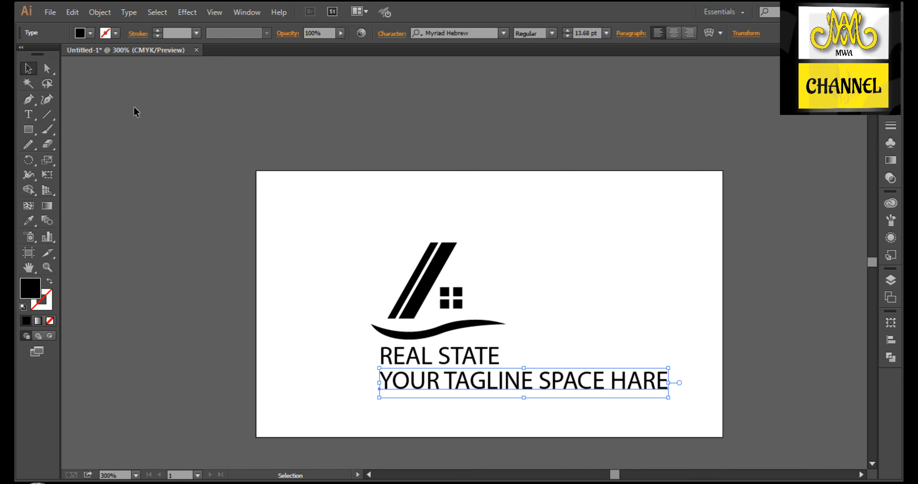
left_click_drag(663, 388, 499, 383)
left_click_drag(444, 382, 507, 377)
Step: Align the REAL STATE line and the tagline to each other on their horizontal centres
left_click(480, 363, "shift")
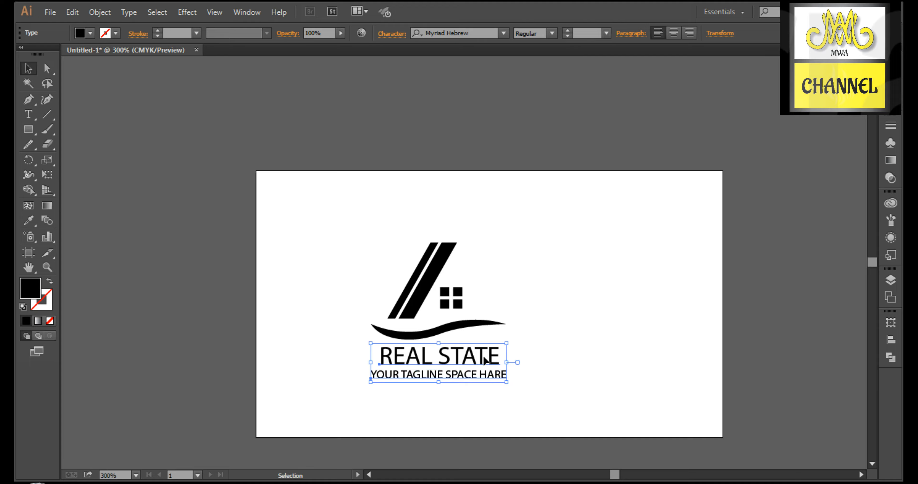
left_click(890, 345)
left_click(769, 342)
left_click(855, 312)
left_click(585, 352)
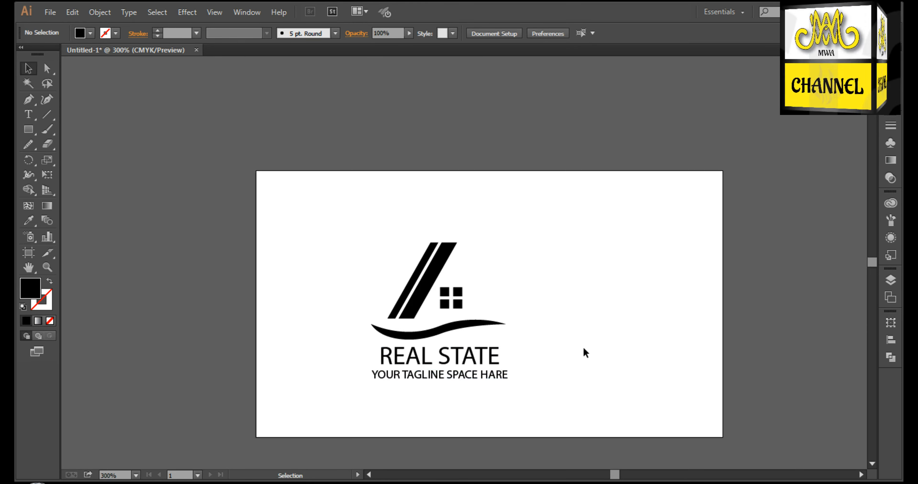
Step: Change the font of the "YOUR TAGLINE SPACE HARE" line to Arial
left_click(484, 376)
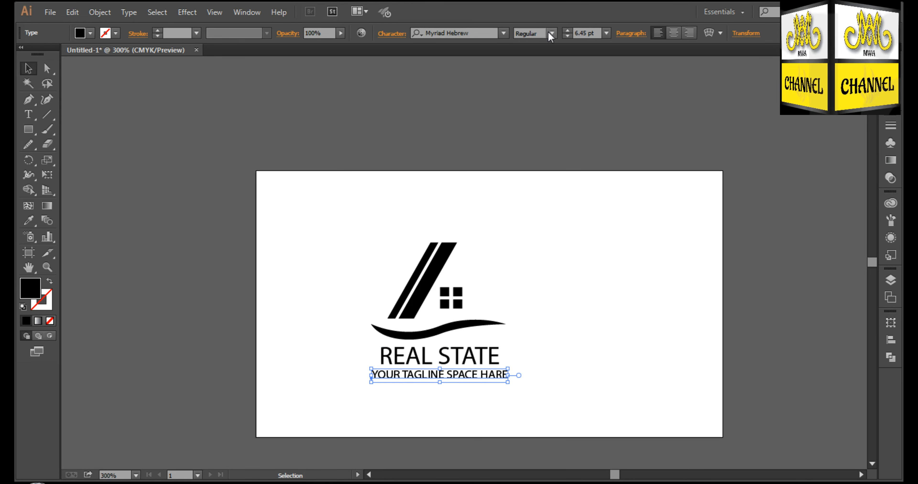
left_click(503, 33)
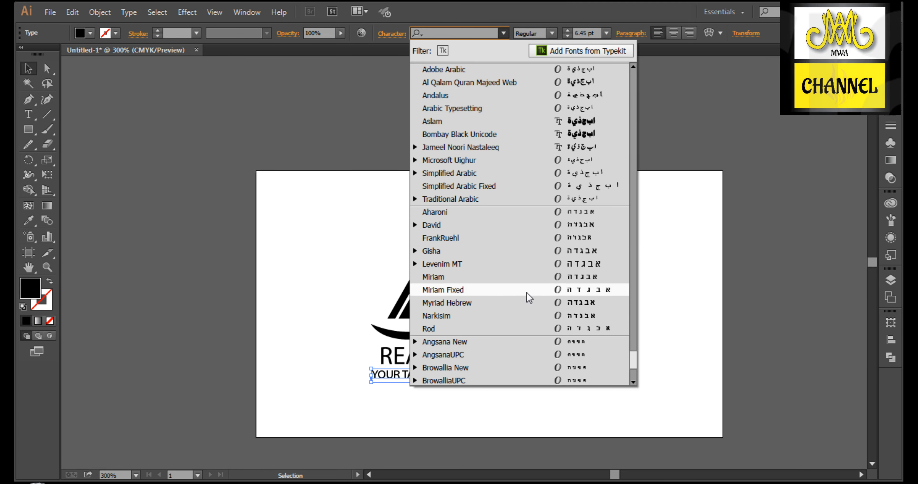
scroll(528, 297, "up", 20)
left_click_drag(647, 229, 636, 74)
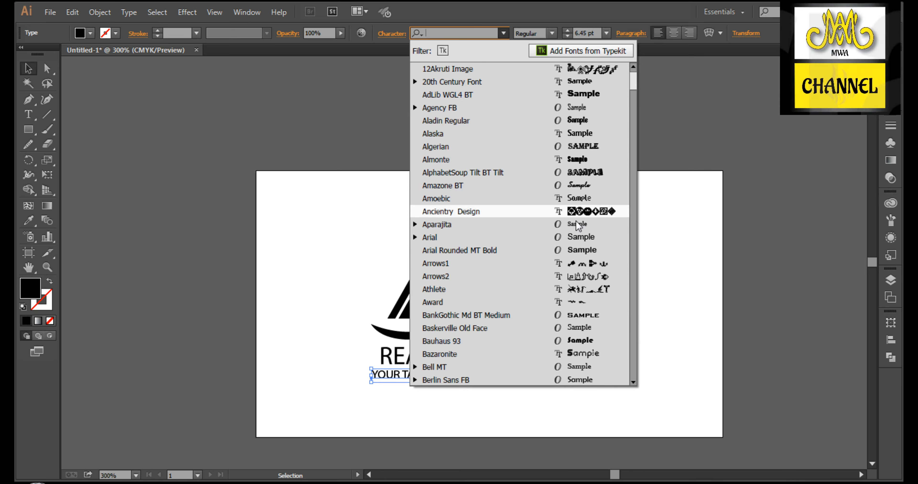
left_click(576, 239)
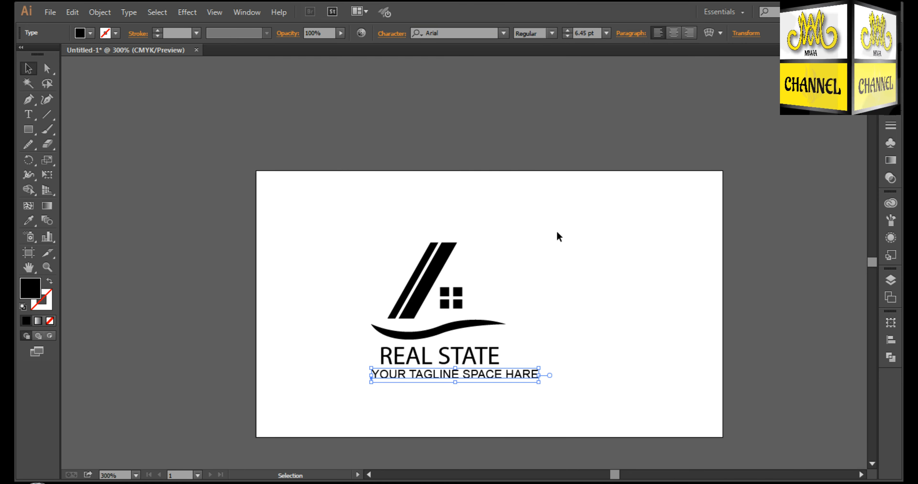
left_click(621, 249)
Step: Align the REAL STATE line and the Arial tagline on their horizontal centres
left_click_drag(521, 394, 506, 395)
left_click(487, 357)
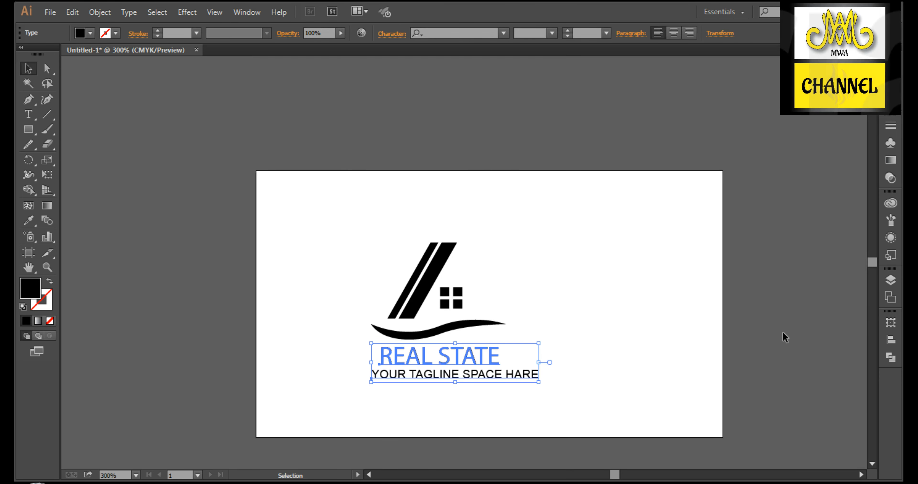
left_click(890, 340)
left_click(769, 341)
left_click(733, 331)
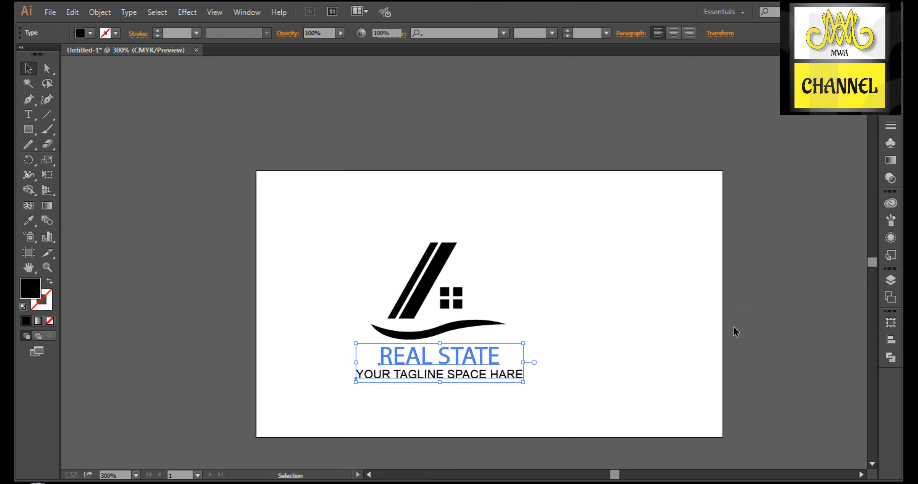
Step: Lower the tagline slightly beneath REAL STATE and scale it down around its centre to about 5.97 pt
left_click(513, 376)
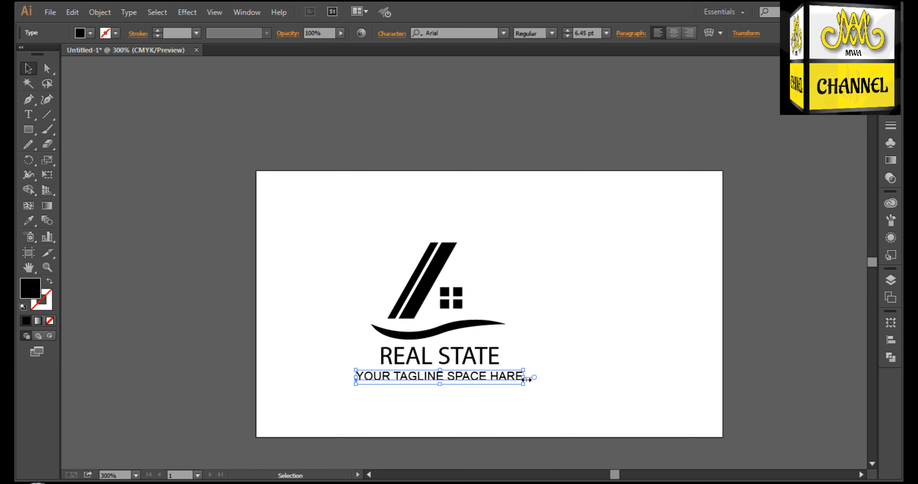
left_click_drag(525, 375, 518, 379)
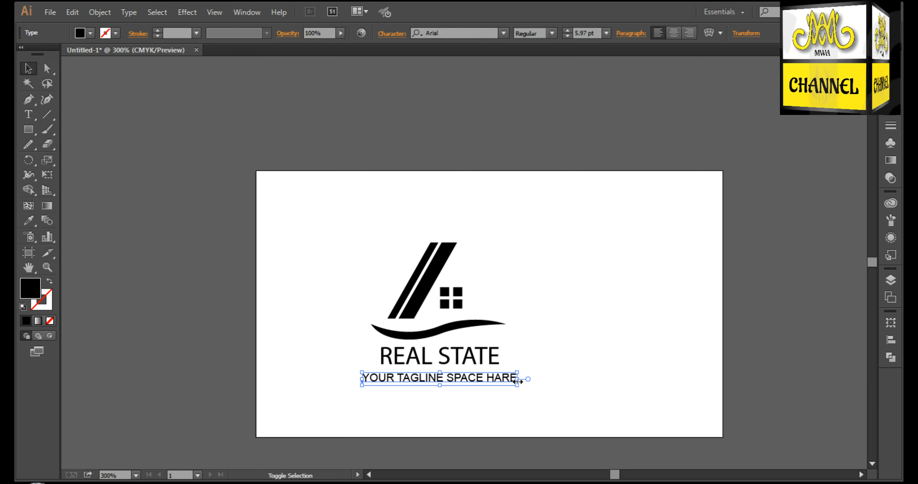
left_click(532, 355)
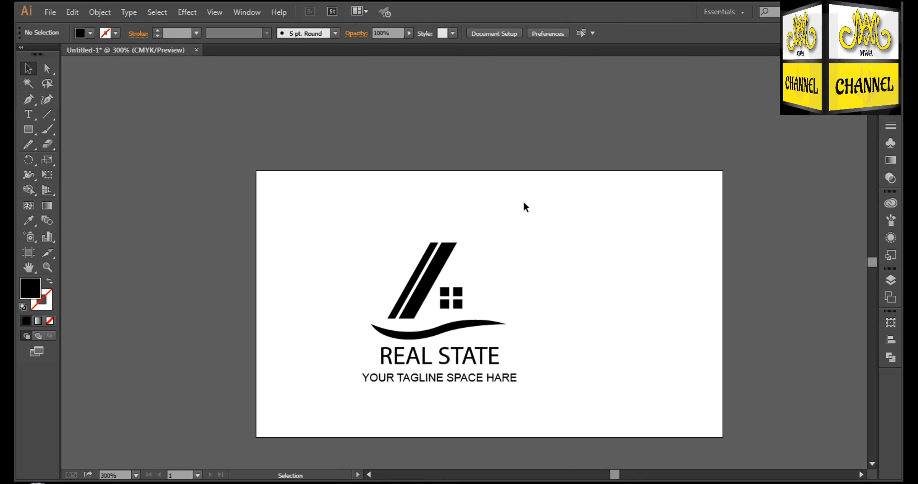
Step: Group the bars, window, wave and both text lines into one logo object
left_click_drag(527, 218, 397, 417)
right_click(410, 312)
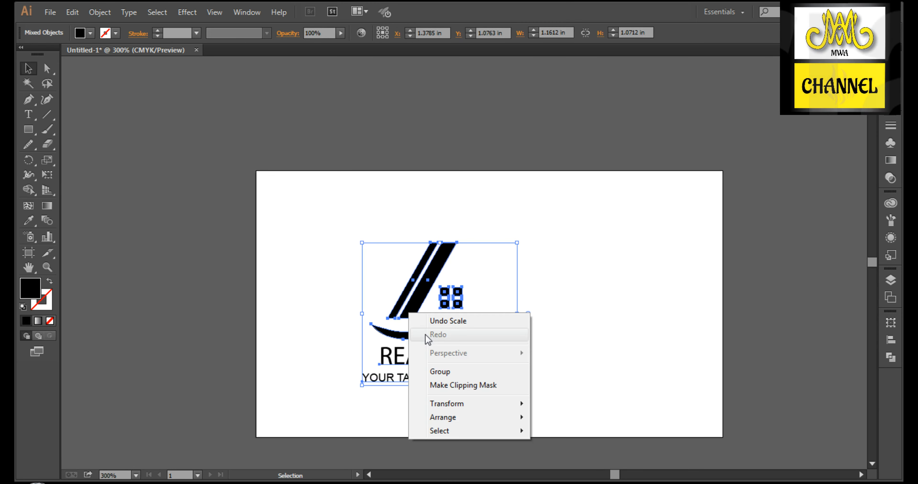
left_click(443, 373)
left_click(197, 192)
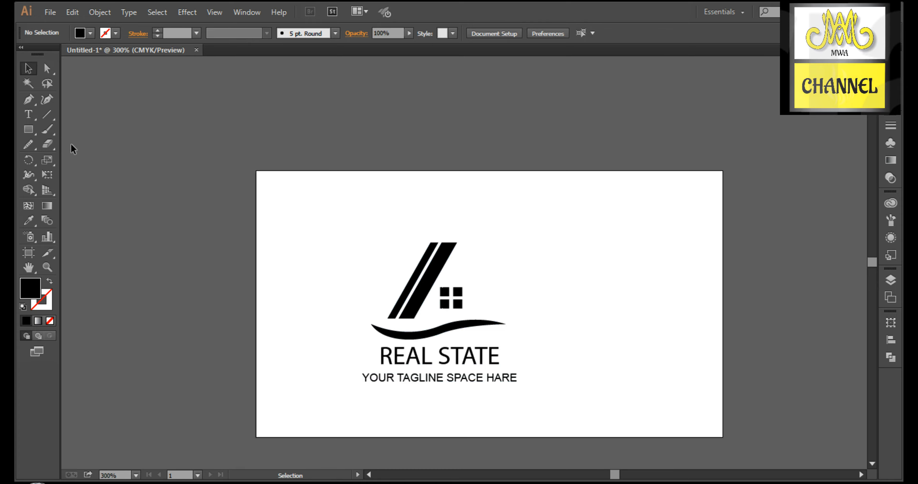
Step: Draw a black 3.5 by 2 in rectangle covering the whole artboard and send it behind the logo
key("m")
mouse_move(256, 171)
left_mouse_down()
mouse_move(438, 301)
mouse_move(722, 437)
left_mouse_up()
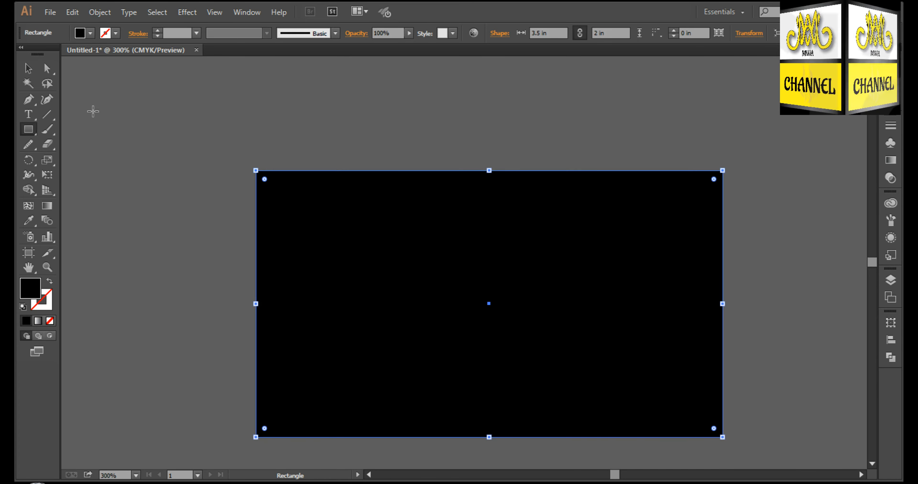
left_click(29, 69)
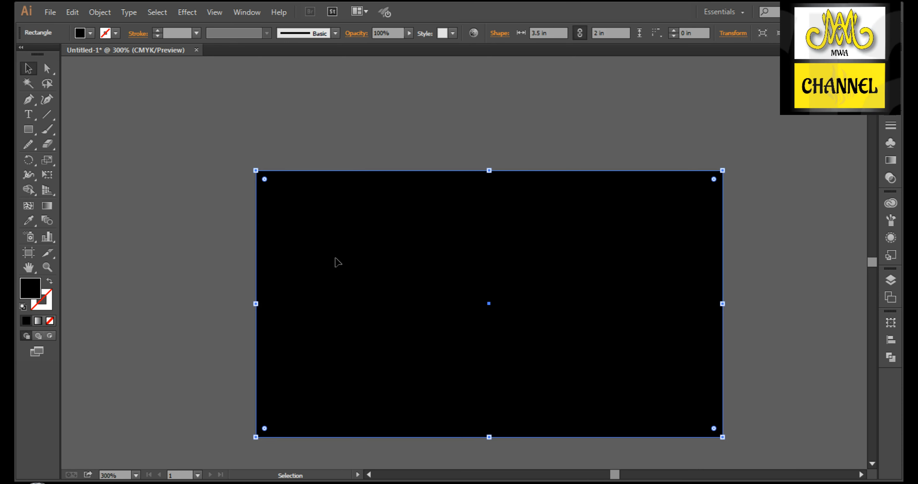
right_click(369, 276)
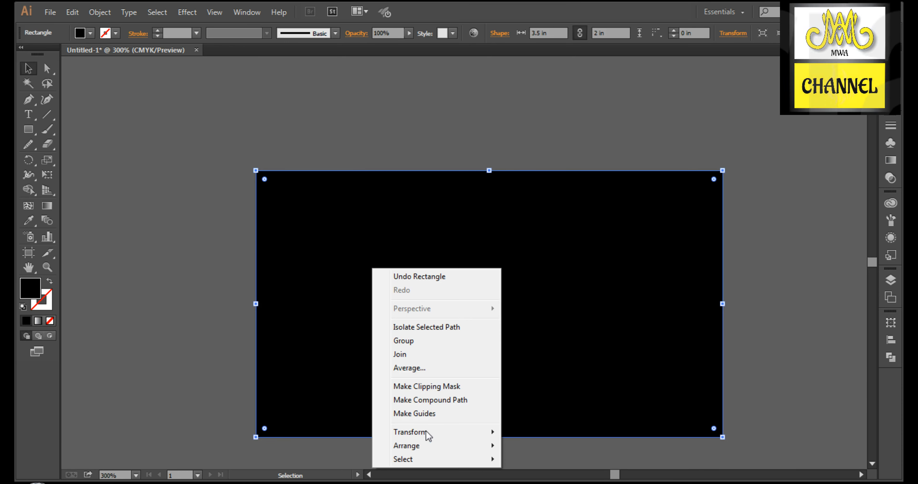
mouse_move(479, 447)
left_click(544, 473)
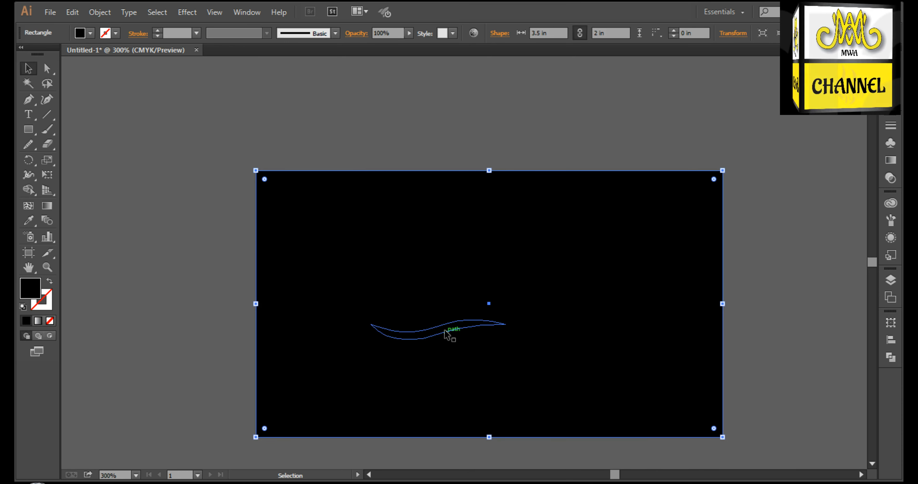
Step: Fill the whole logo group with a golden orange, with black (K) at 0%
left_click(450, 329)
left_click(890, 66)
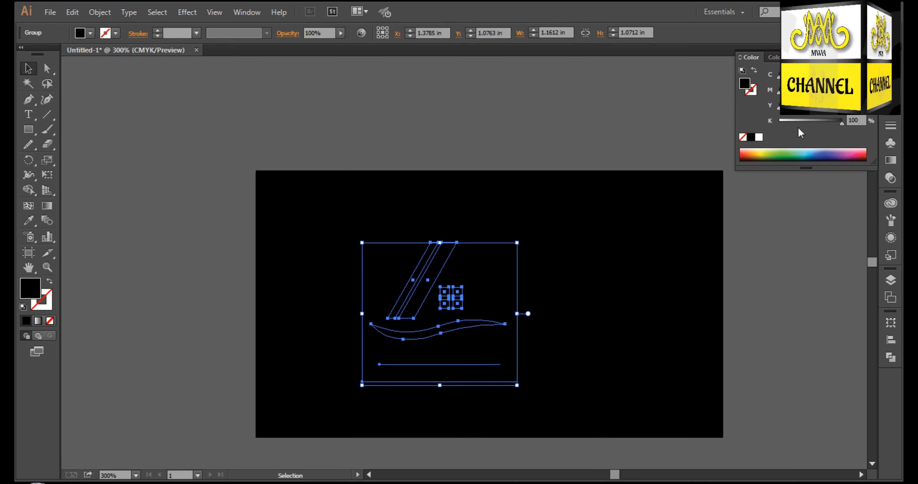
left_click_drag(797, 121, 783, 76)
left_click(806, 90)
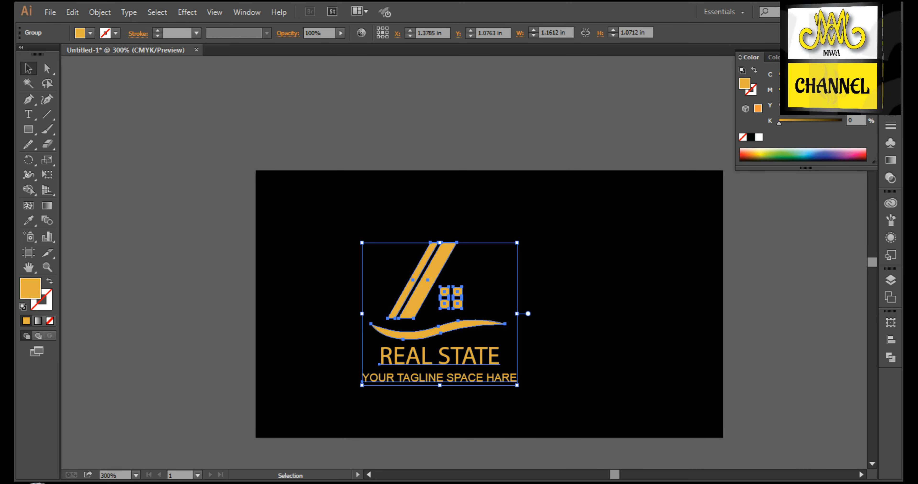
left_click(791, 263)
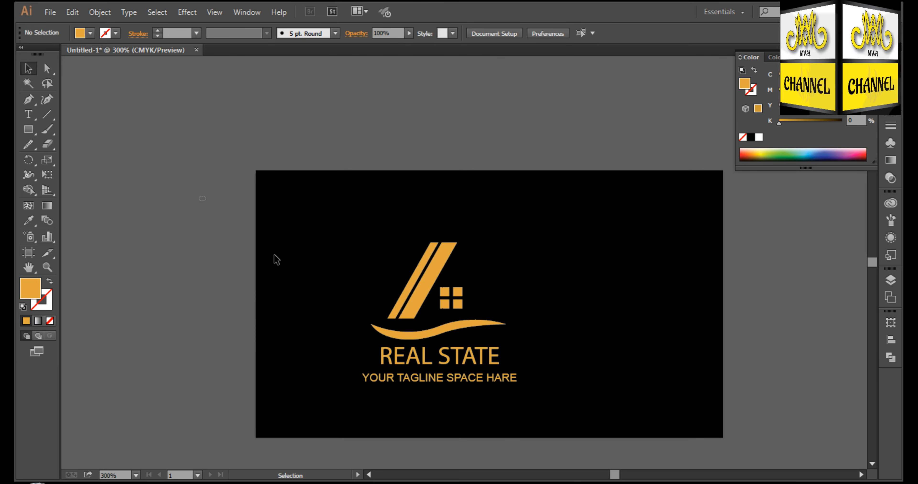
Step: Centre the logo group on the black background both horizontally and vertically
left_click_drag(199, 198, 522, 382)
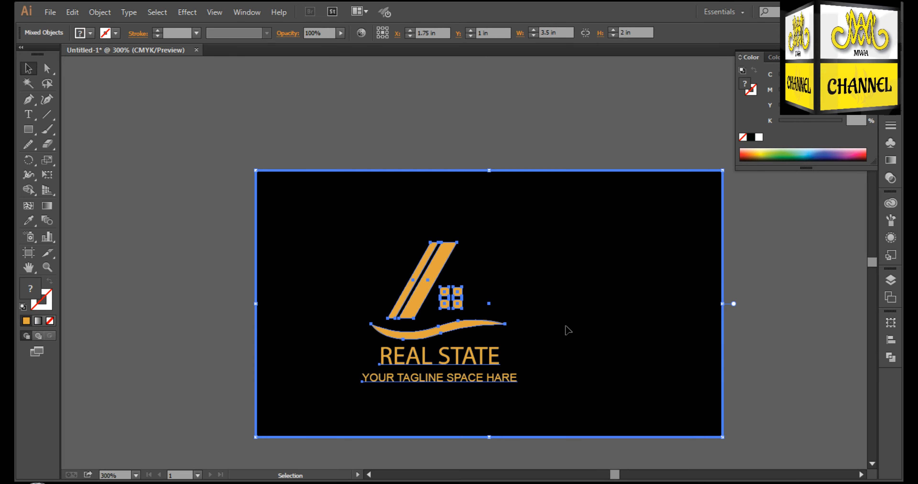
left_click(890, 340)
left_click(843, 341)
left_click(768, 341)
left_click(807, 248)
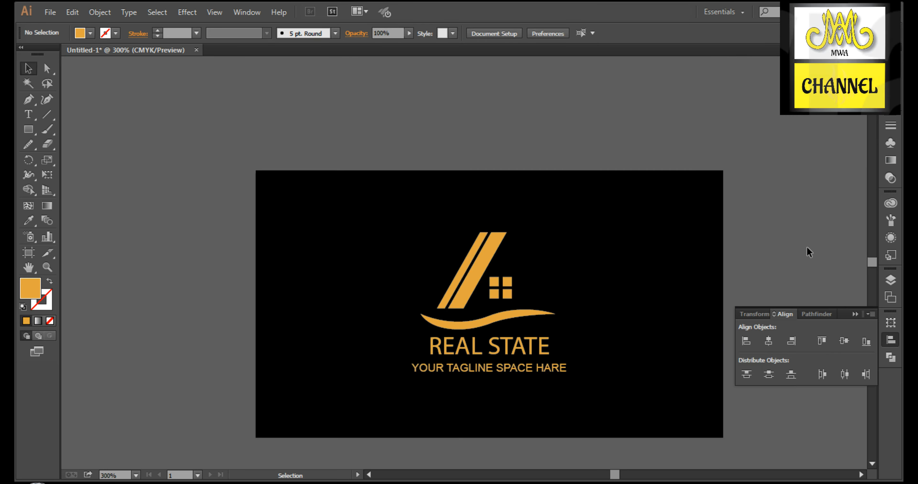
left_click(855, 314)
Step: Zoom in on the artboard to examine the finished golden logo on its black background
key("space")
left_click_drag(778, 302, 749, 264)
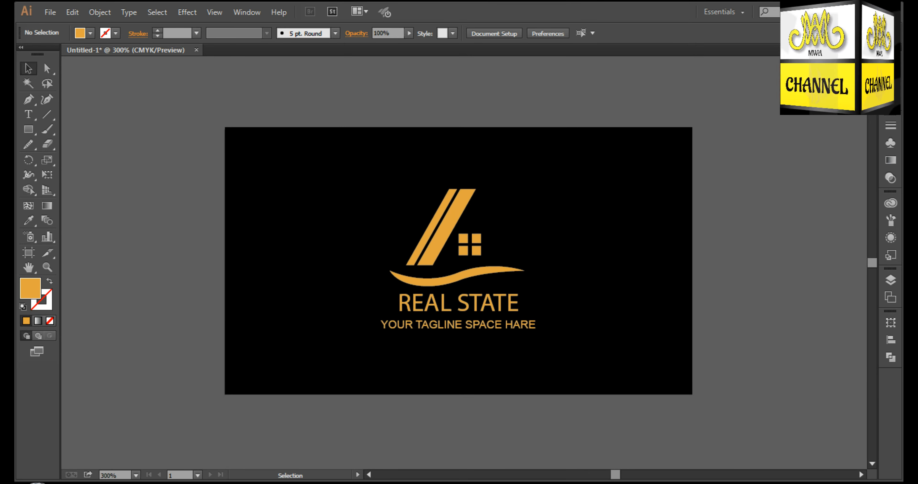
left_click(47, 267)
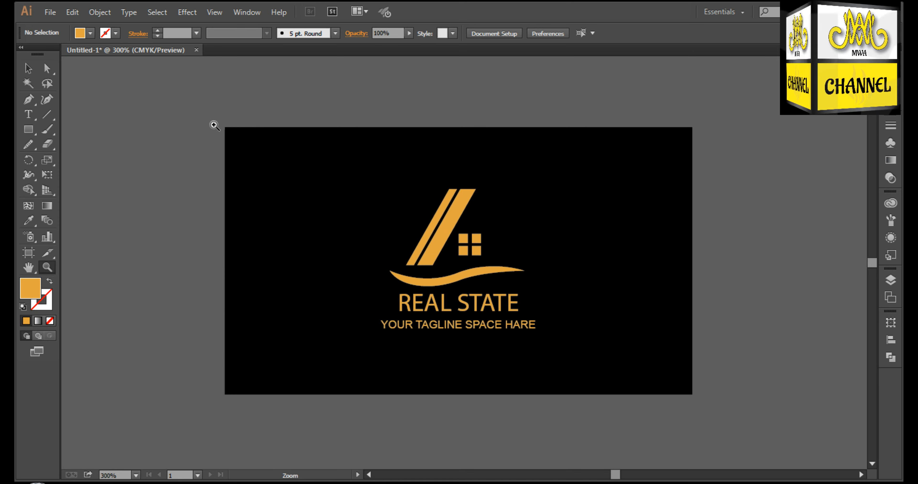
left_click_drag(221, 126, 694, 396)
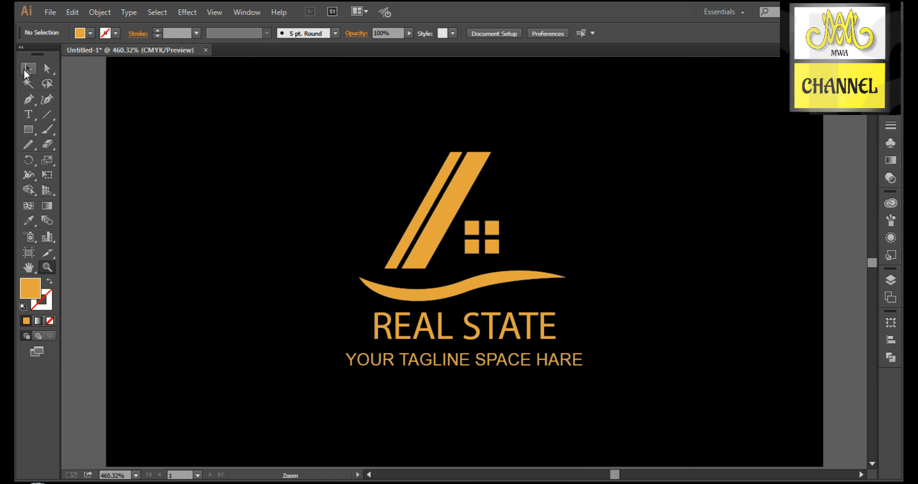